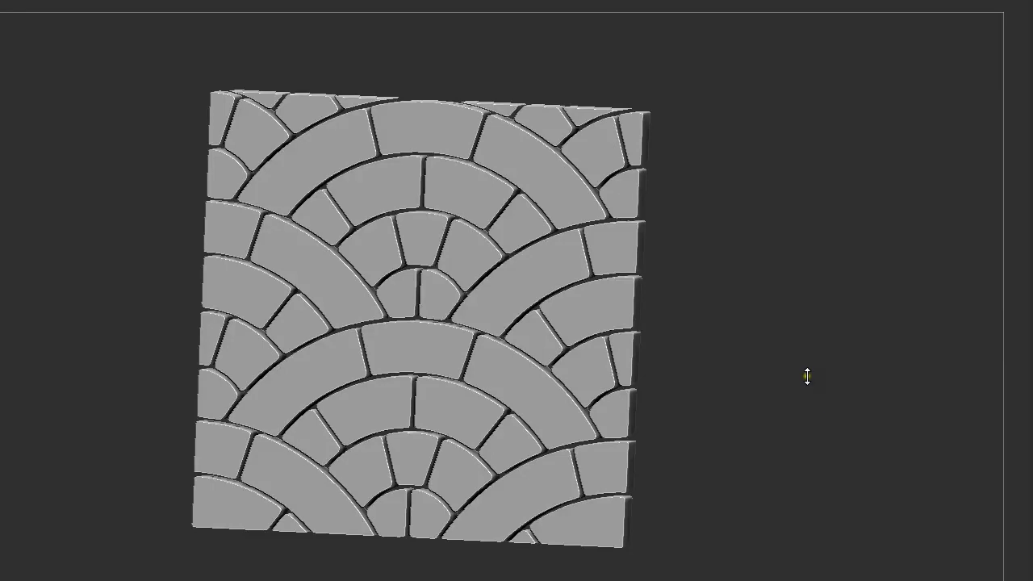
Orbit the ZBrush fan-pattern paving tile to show its raised stones and side edge
{"action": "mouse_move", "coordinate": [807, 362]}
{"action": "left_mouse_down"}
{"action": "mouse_move", "coordinate": [748, 325]}
{"action": "mouse_move", "coordinate": [763, 325]}
{"action": "mouse_move", "coordinate": [721, 316]}
{"action": "mouse_move", "coordinate": [756, 312]}
{"action": "mouse_move", "coordinate": [788, 335]}
{"action": "mouse_move", "coordinate": [742, 293]}
{"action": "mouse_move", "coordinate": [702, 290]}
{"action": "mouse_move", "coordinate": [708, 319]}
{"action": "mouse_move", "coordinate": [768, 323]}
{"action": "mouse_move", "coordinate": [777, 314]}
{"action": "mouse_move", "coordinate": [753, 334]}
{"action": "mouse_move", "coordinate": [703, 306]}
{"action": "left_mouse_up"}
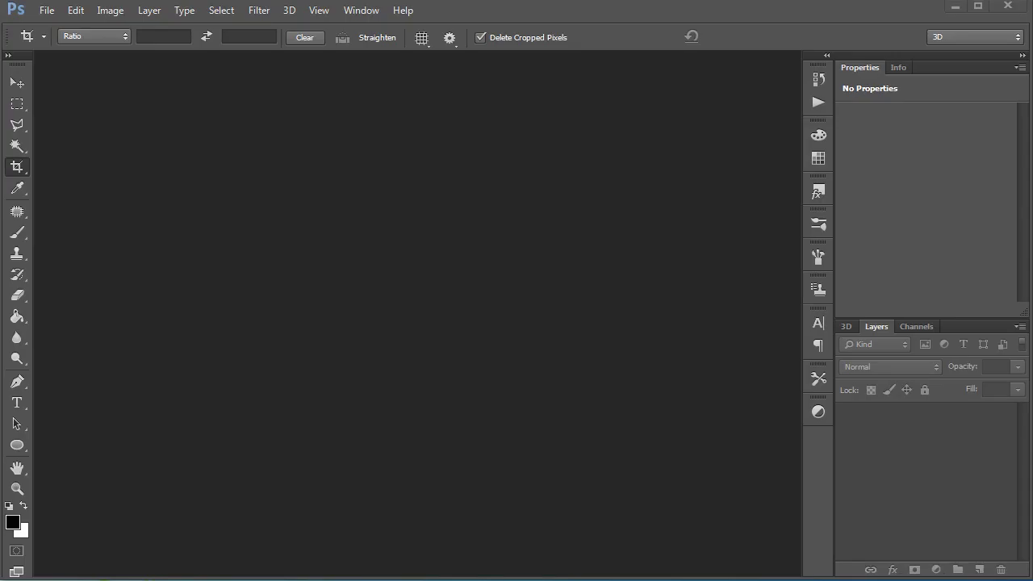
Create a blank 1024 × 1024 px document from the preset and check the View snapping options
{"action": "left_click", "coordinate": [45, 11]}
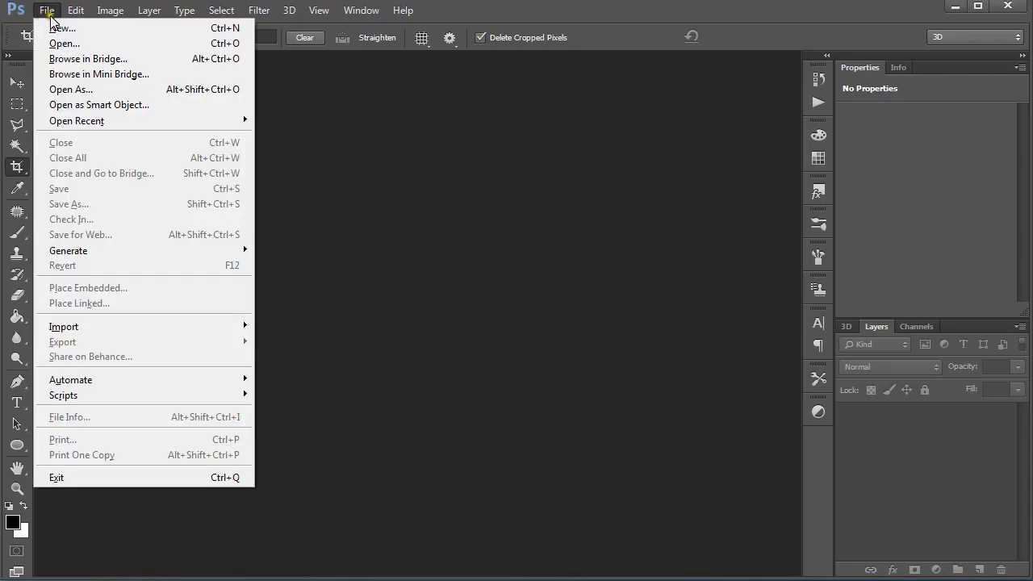
{"action": "left_click", "coordinate": [56, 27]}
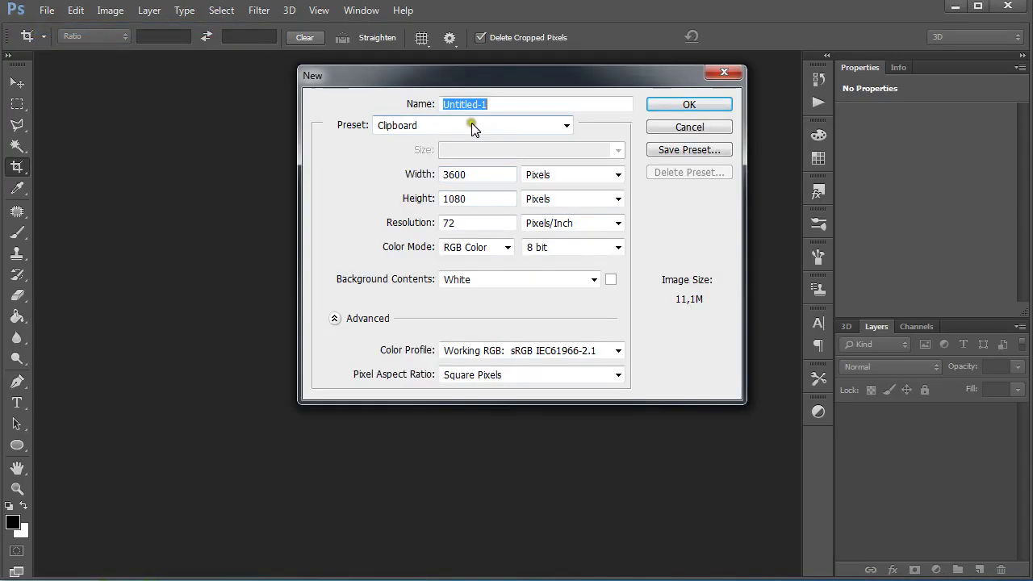
{"action": "left_click", "coordinate": [472, 125]}
{"action": "left_click", "coordinate": [459, 177]}
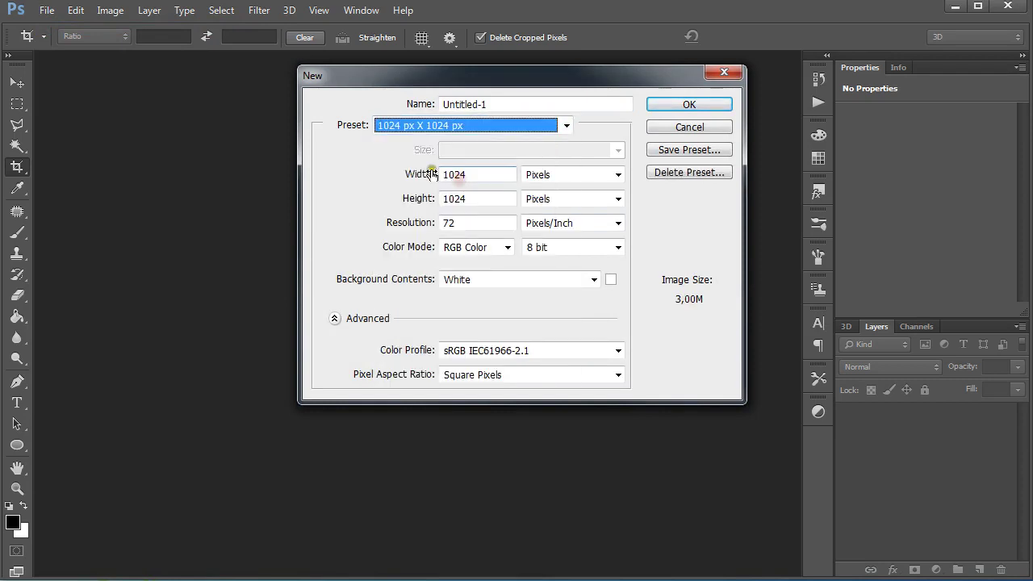
{"action": "left_click", "coordinate": [667, 105]}
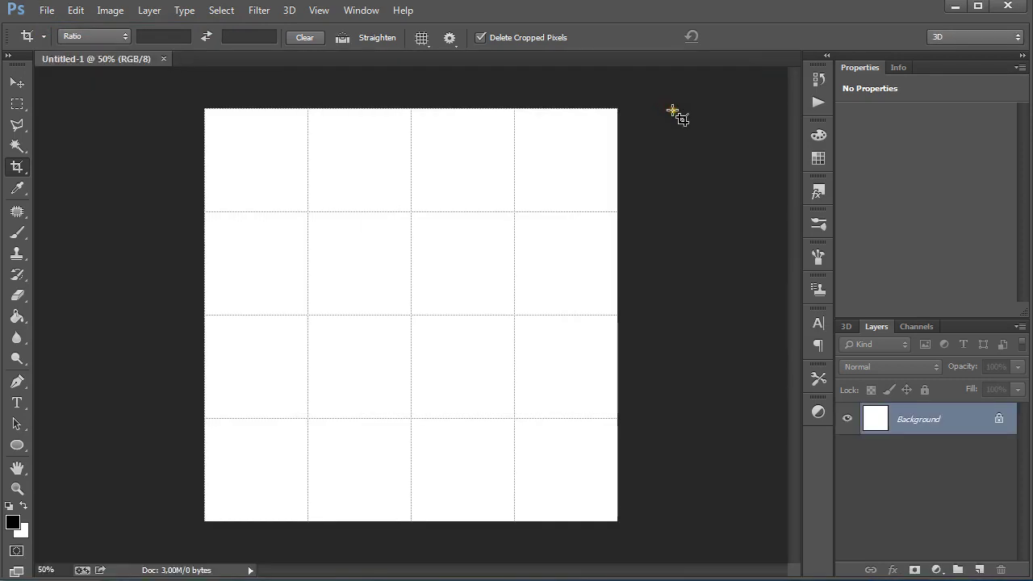
{"action": "left_click", "coordinate": [319, 9]}
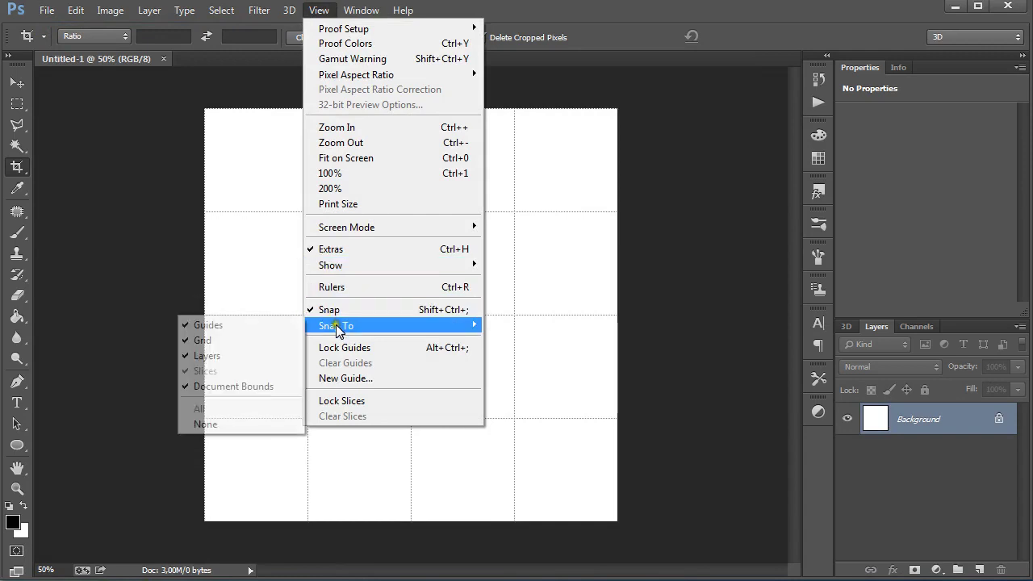
{"action": "mouse_move", "coordinate": [393, 325]}
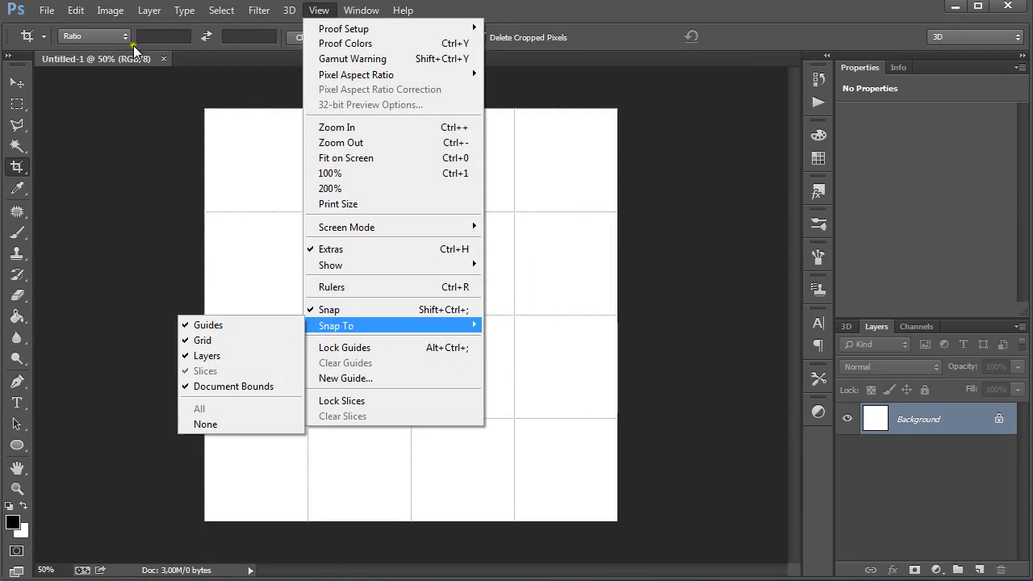
Set the preferences grid to a line every 256 pixels with 1 subdivision
{"action": "left_click", "coordinate": [75, 10]}
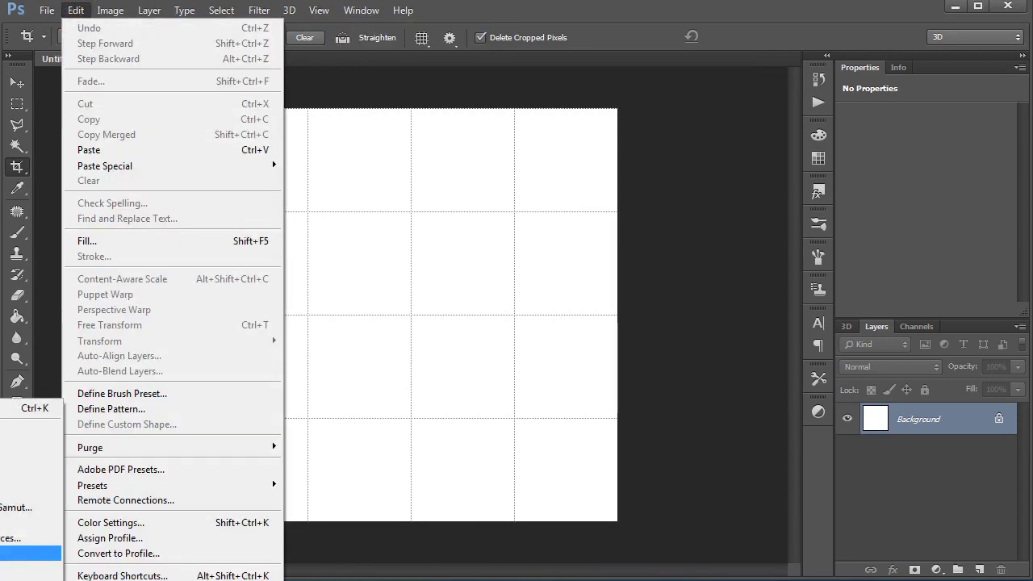
{"action": "left_click", "coordinate": [30, 552]}
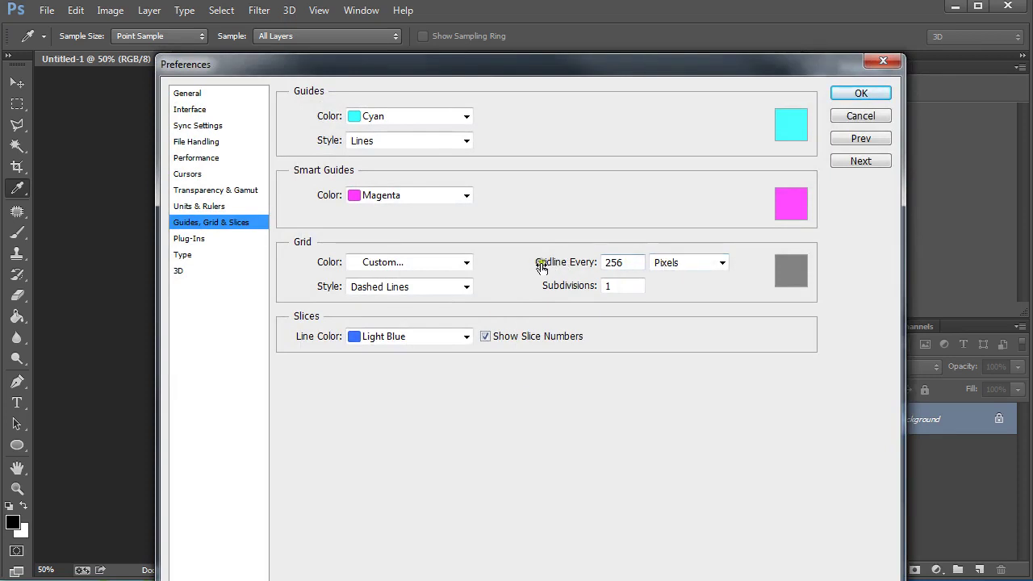
{"action": "left_click", "coordinate": [627, 265]}
{"action": "left_click", "coordinate": [665, 266]}
{"action": "left_click", "coordinate": [855, 95]}
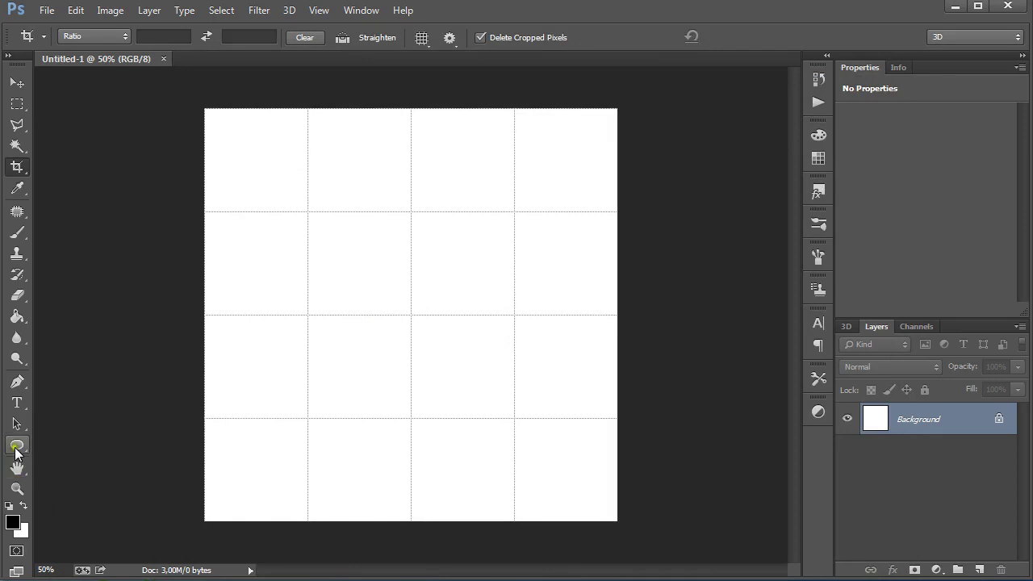
Draw a 1024 × 1024 px ellipse filling the canvas and hide its path outline
{"action": "left_click", "coordinate": [16, 448]}
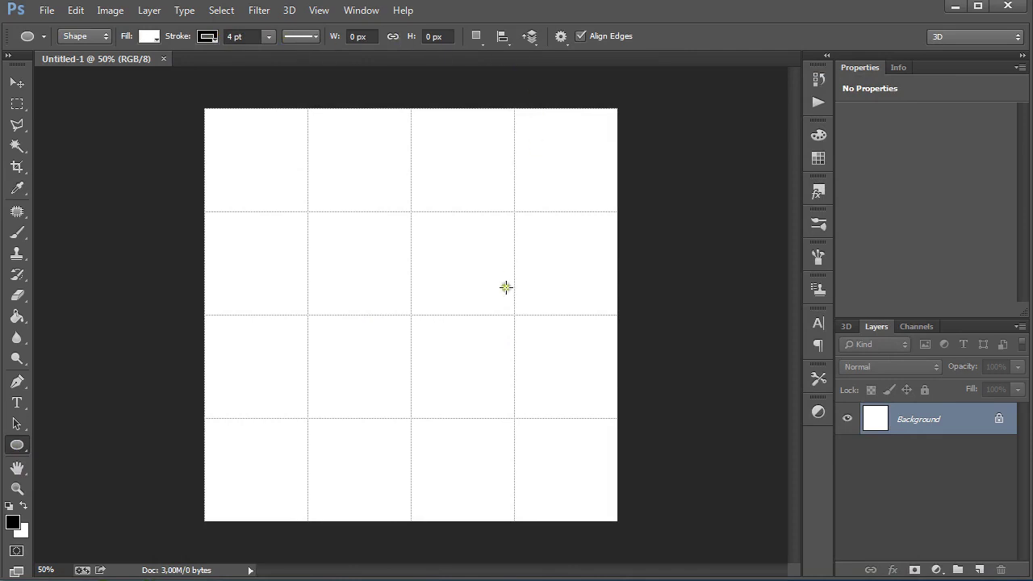
{"action": "left_click", "coordinate": [411, 316]}
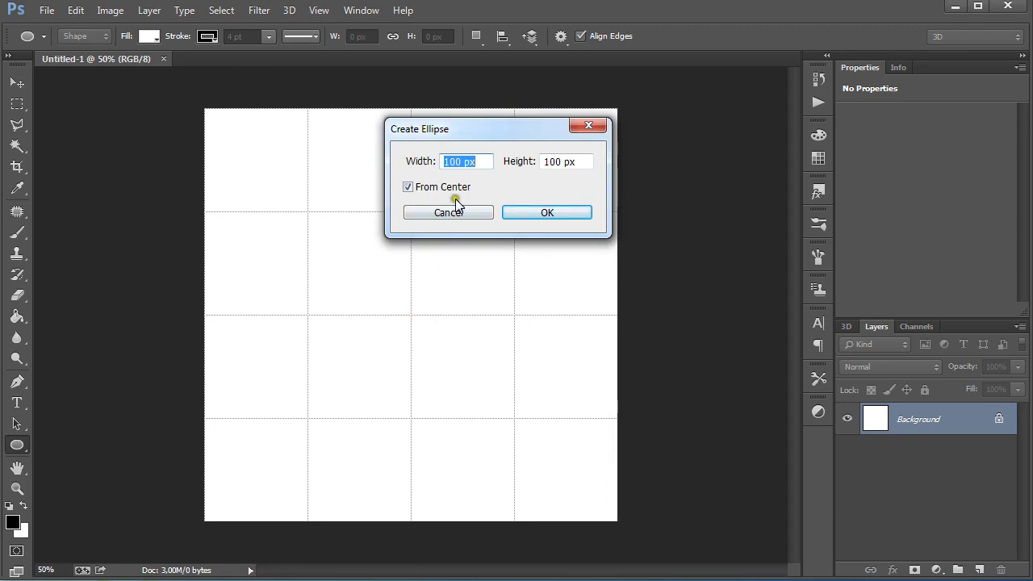
{"action": "type", "text": "1024"}
{"action": "key", "text": "Tab"}
{"action": "type", "text": "1"}
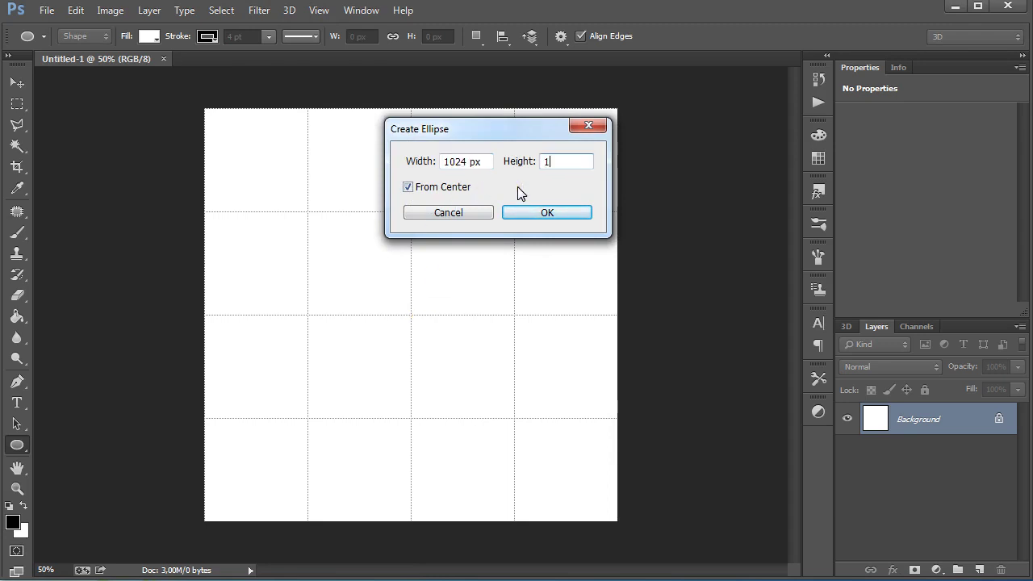
{"action": "type", "text": "024"}
{"action": "key", "text": "Return"}
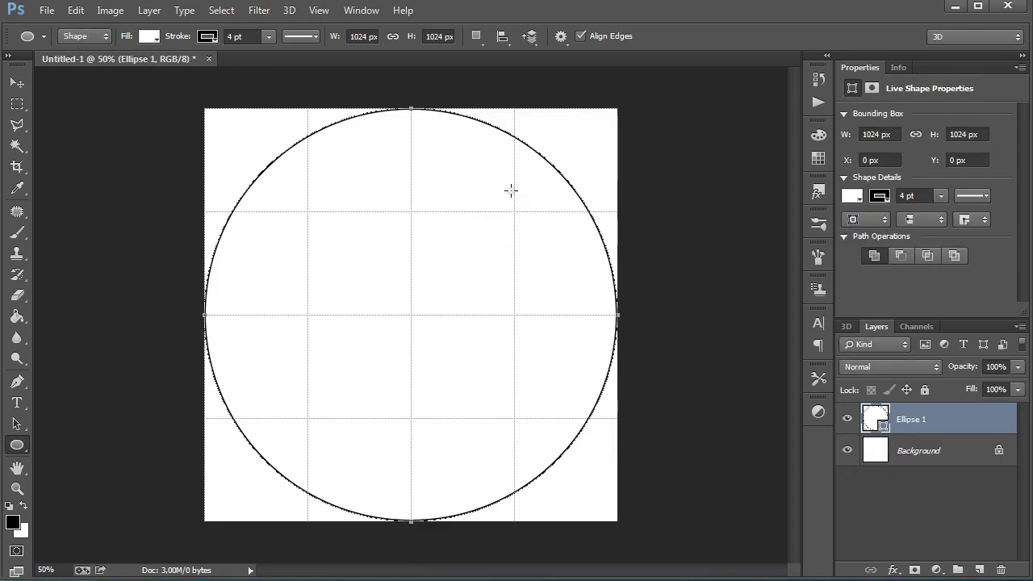
{"action": "key", "text": "Return"}
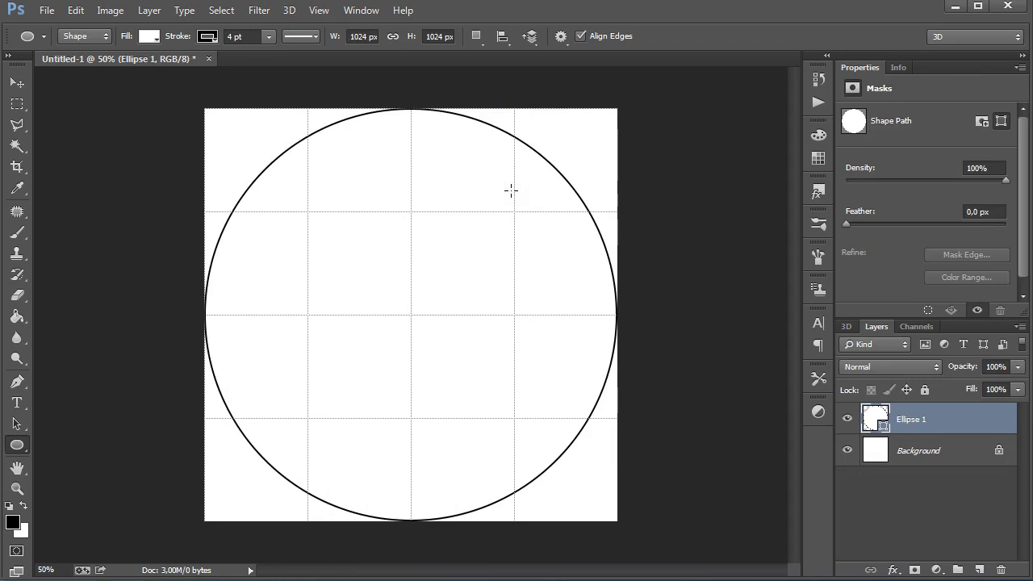
Make three progressively smaller concentric copies of the circle with Ctrl+J and Free Transform
{"action": "key", "text": "ctrl+j"}
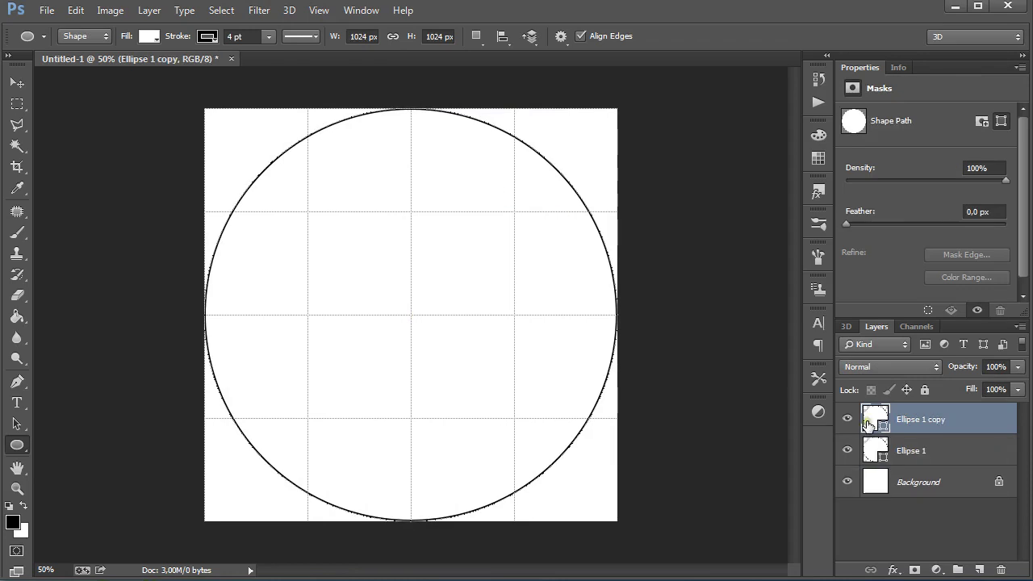
{"action": "key", "text": "ctrl+t"}
{"action": "mouse_move", "coordinate": [611, 142]}
{"action": "left_mouse_down"}
{"action": "mouse_move", "coordinate": [616, 108]}
{"action": "mouse_move", "coordinate": [570, 183]}
{"action": "left_mouse_up"}
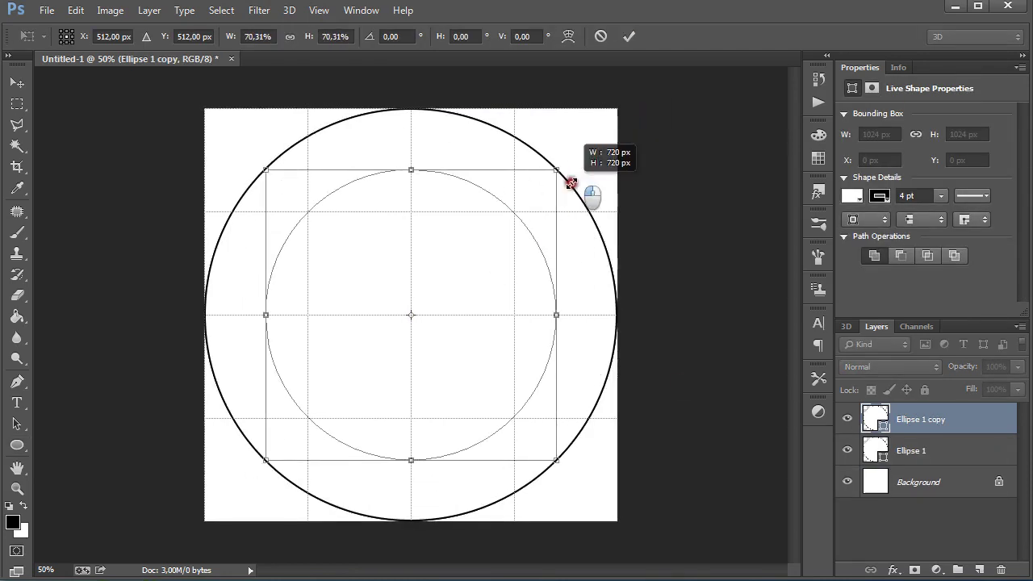
{"action": "key", "text": "Return"}
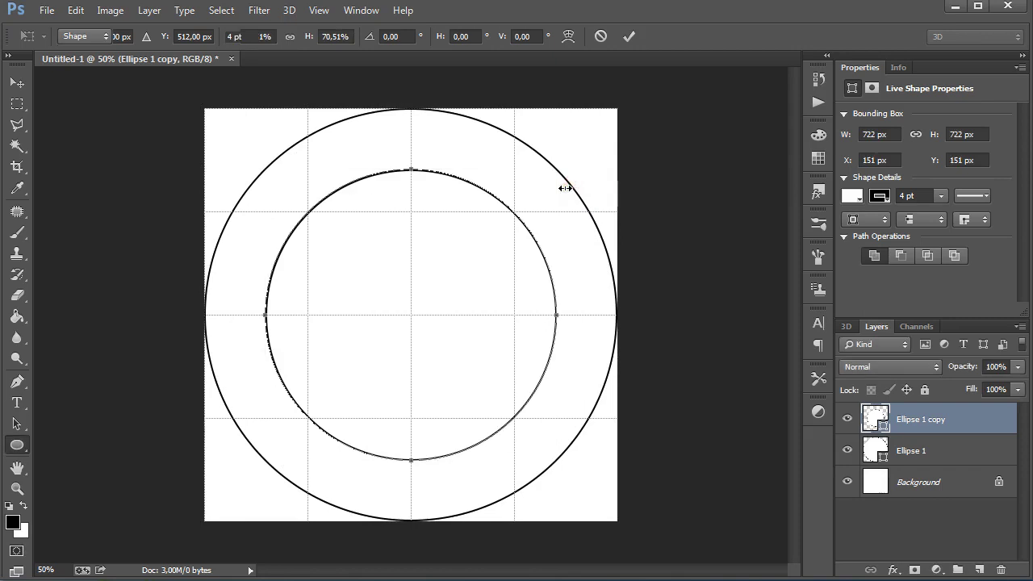
{"action": "key", "text": "ctrl+j"}
{"action": "key", "text": "ctrl+t"}
{"action": "left_click_drag", "start_coordinate": [565, 188], "coordinate": [514, 242]}
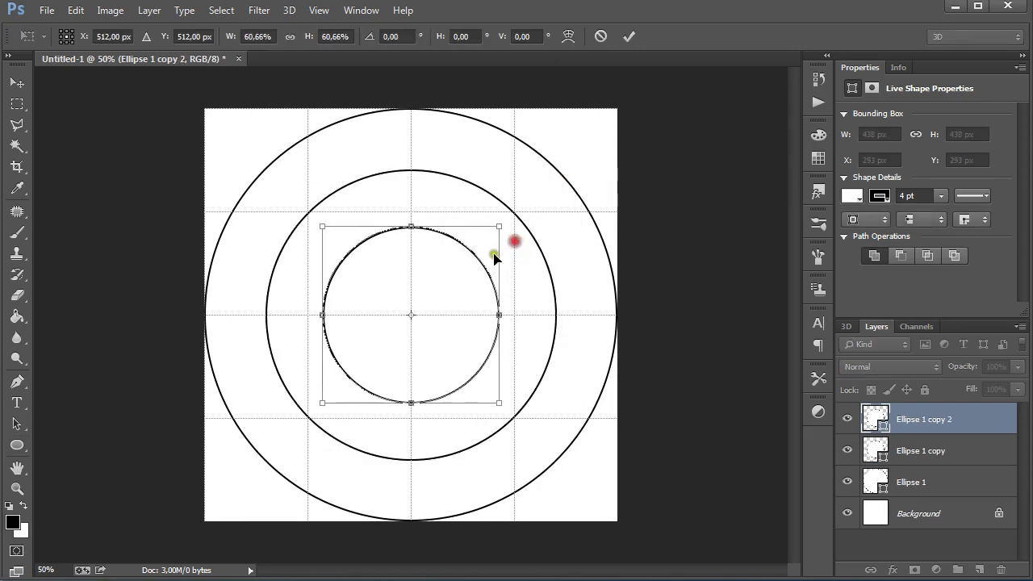
{"action": "key", "text": "Return"}
{"action": "key", "text": "ctrl+j"}
{"action": "key", "text": "ctrl+t"}
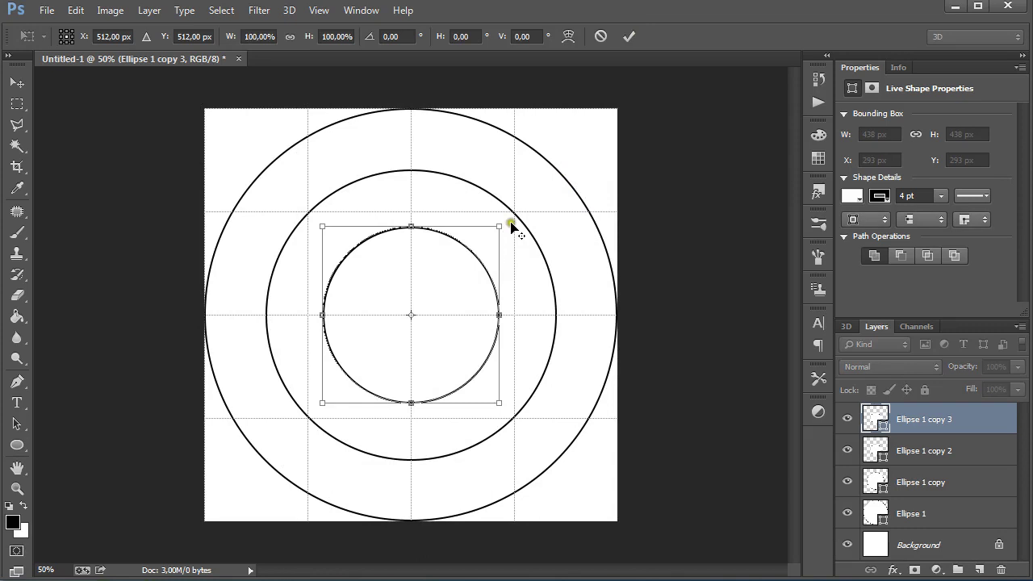
{"action": "left_click_drag", "start_coordinate": [512, 226], "coordinate": [462, 284]}
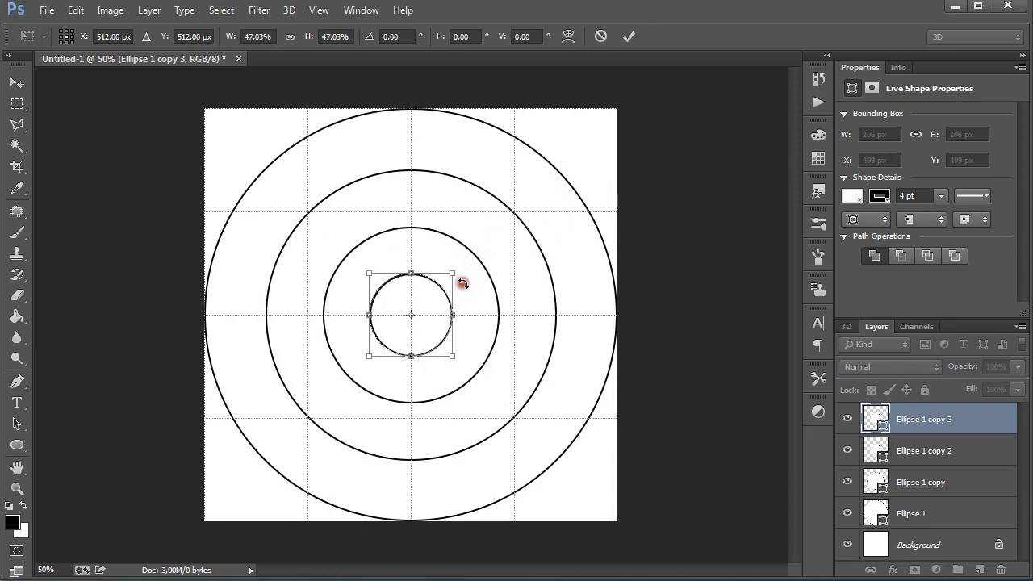
{"action": "key", "text": "Return"}
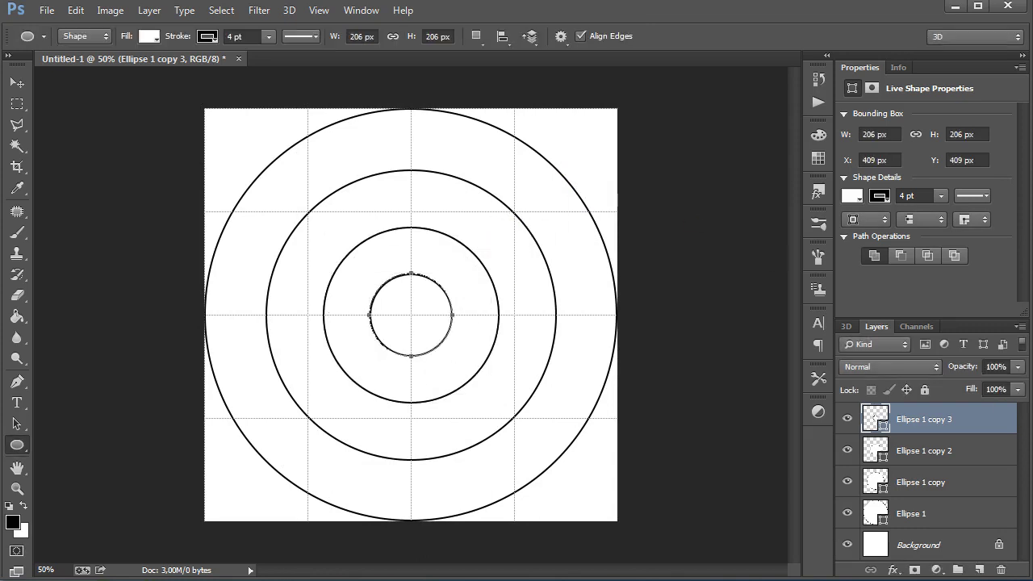
Select the four circle layers and merge them into one layer
{"action": "left_click", "coordinate": [978, 570]}
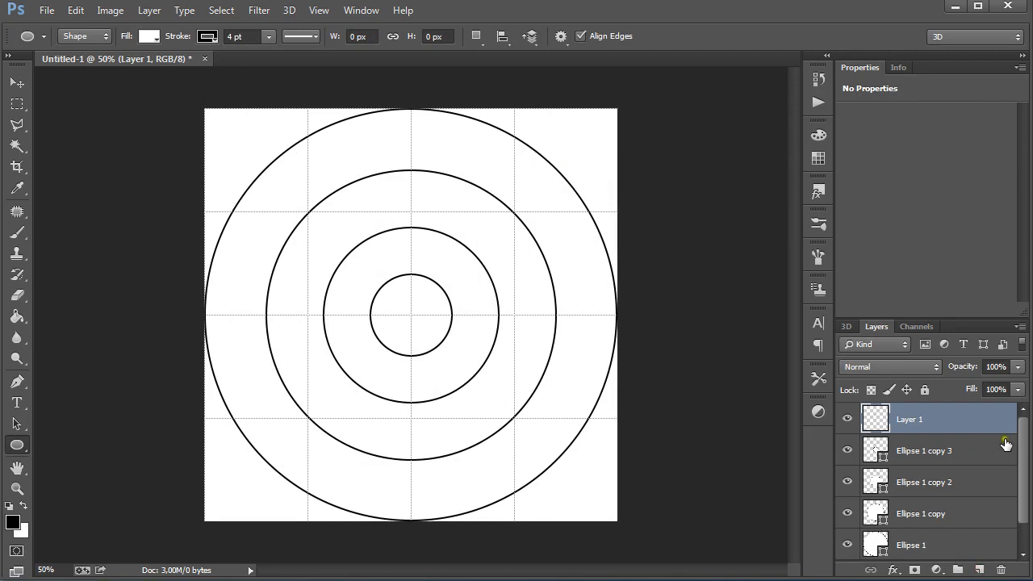
{"action": "left_click_drag", "start_coordinate": [1020, 435], "coordinate": [1023, 474]}
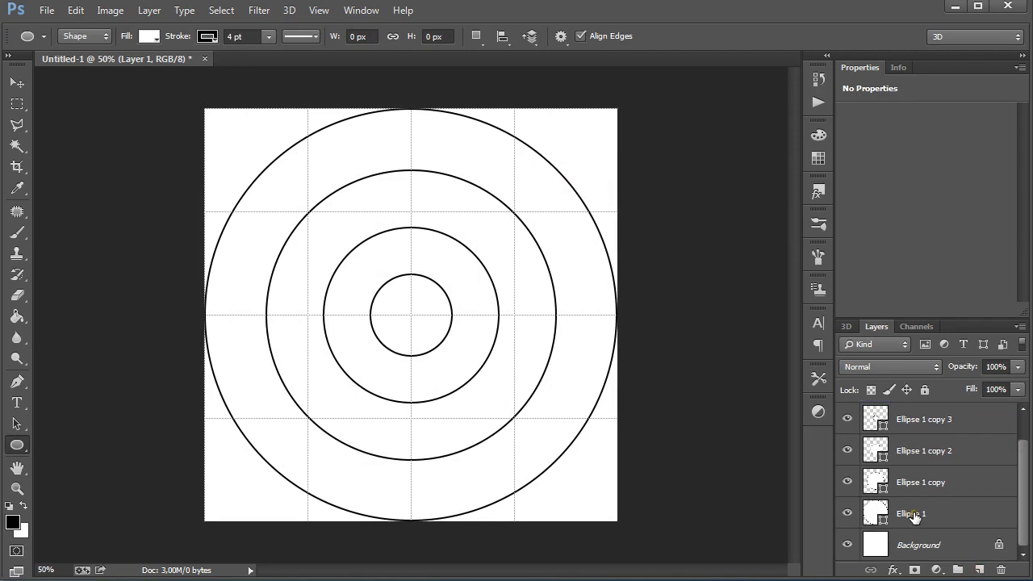
{"action": "left_click", "coordinate": [914, 516], "text": "shift"}
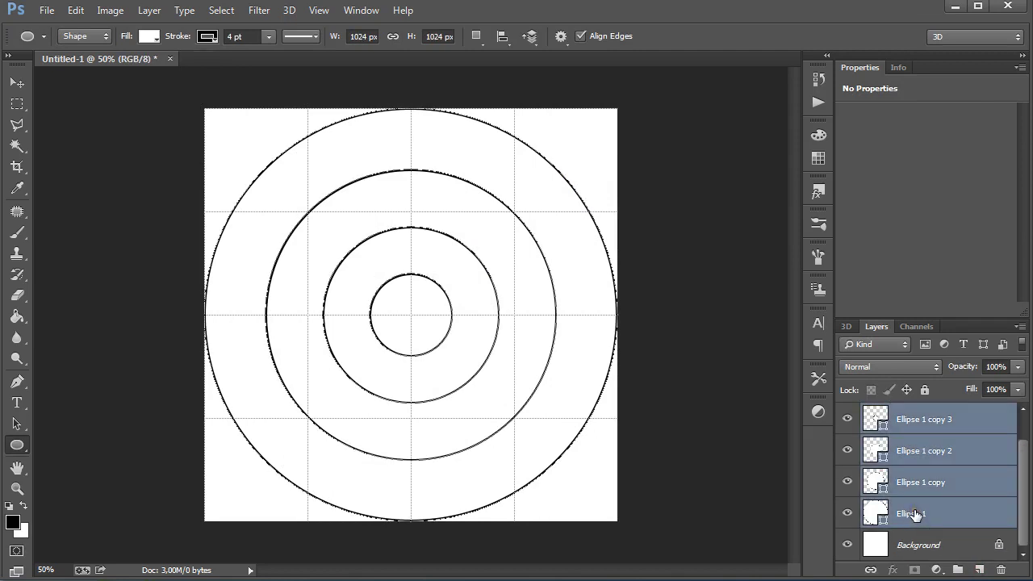
{"action": "key", "text": "ctrl+e"}
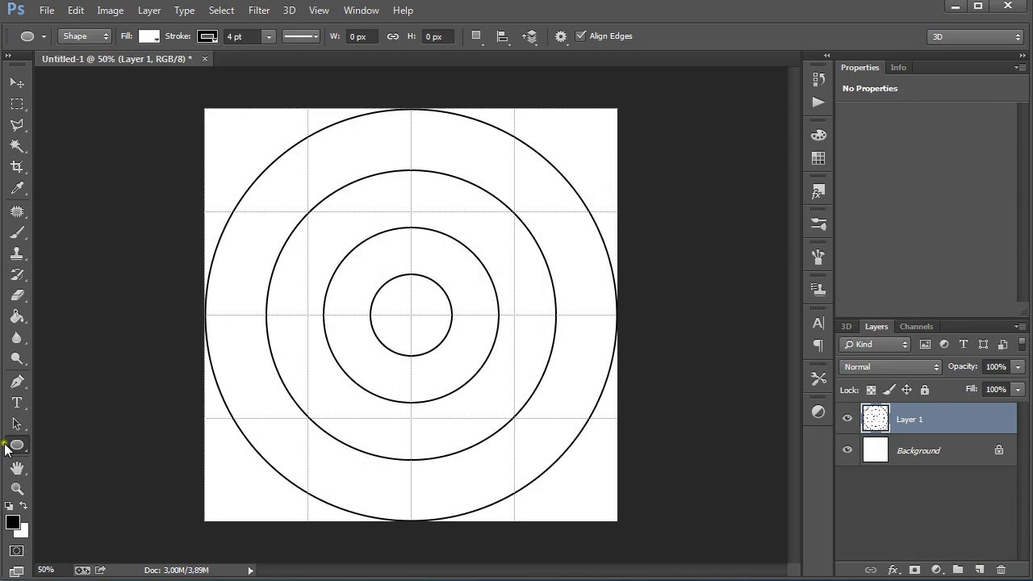
Draw another full-canvas 1024 px circle and finish its path
{"action": "left_click", "coordinate": [411, 315]}
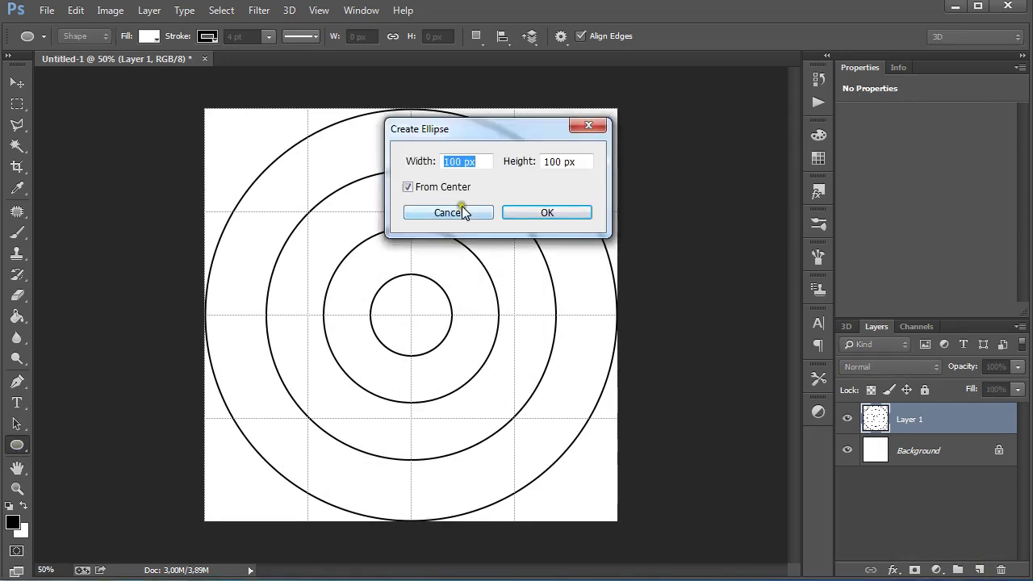
{"action": "type", "text": "1024"}
{"action": "key", "text": "Tab"}
{"action": "type", "text": "102"}
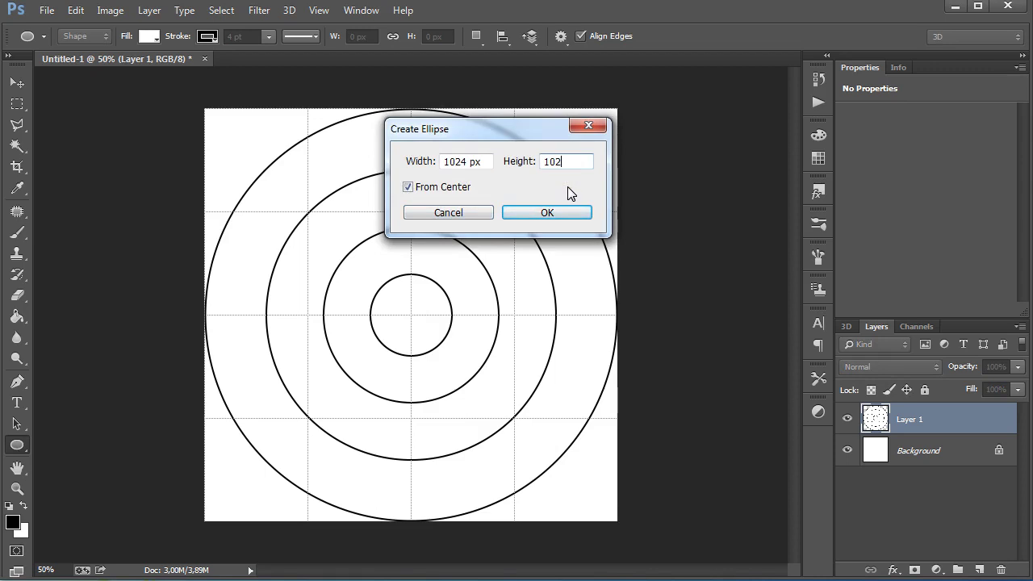
{"action": "key", "text": "Return"}
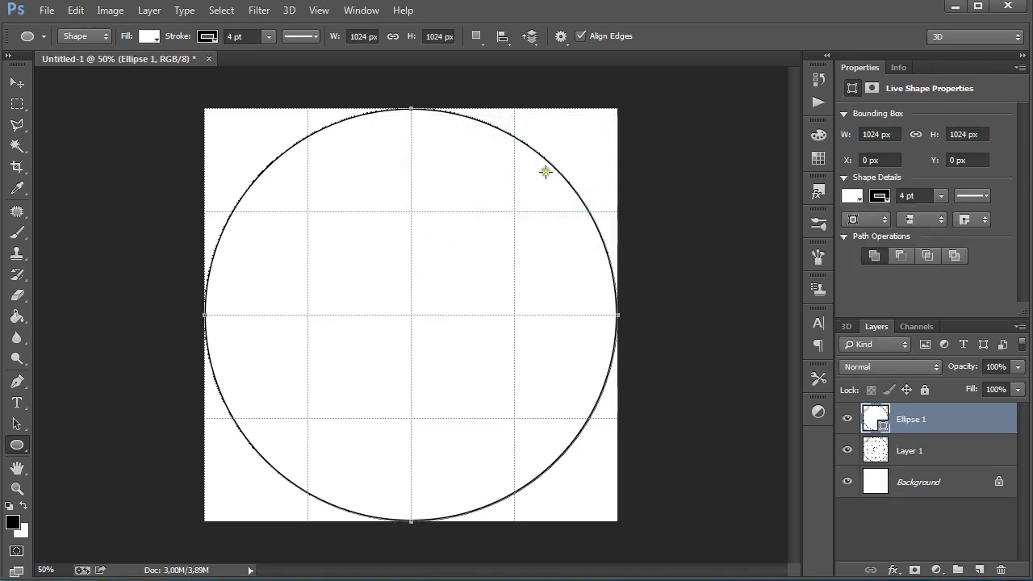
{"action": "key", "text": "Return"}
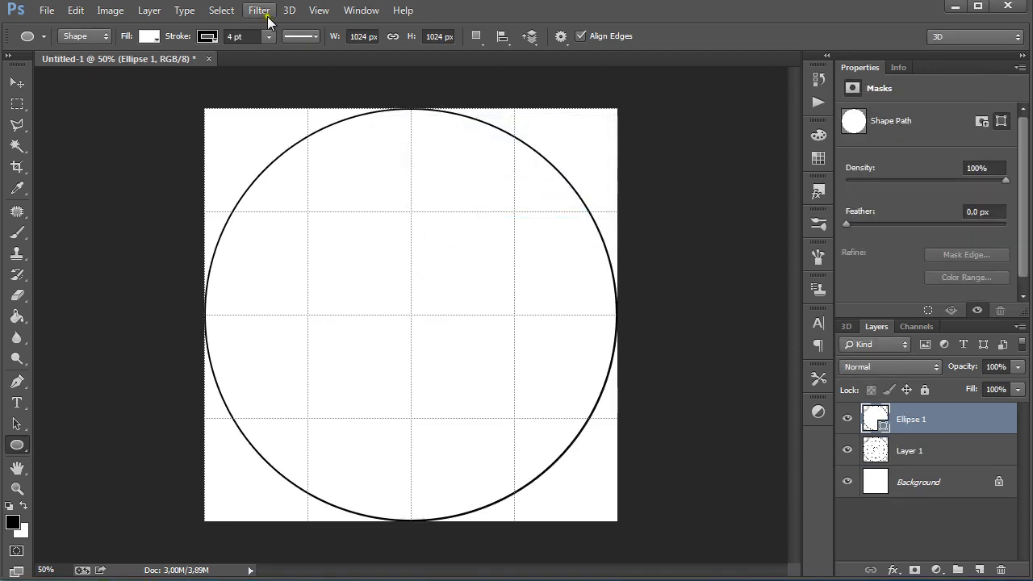
Rasterize the circle and offset it 0 horizontally, 512 down, with transparent fill
{"action": "left_click", "coordinate": [260, 11]}
{"action": "mouse_move", "coordinate": [355, 372]}
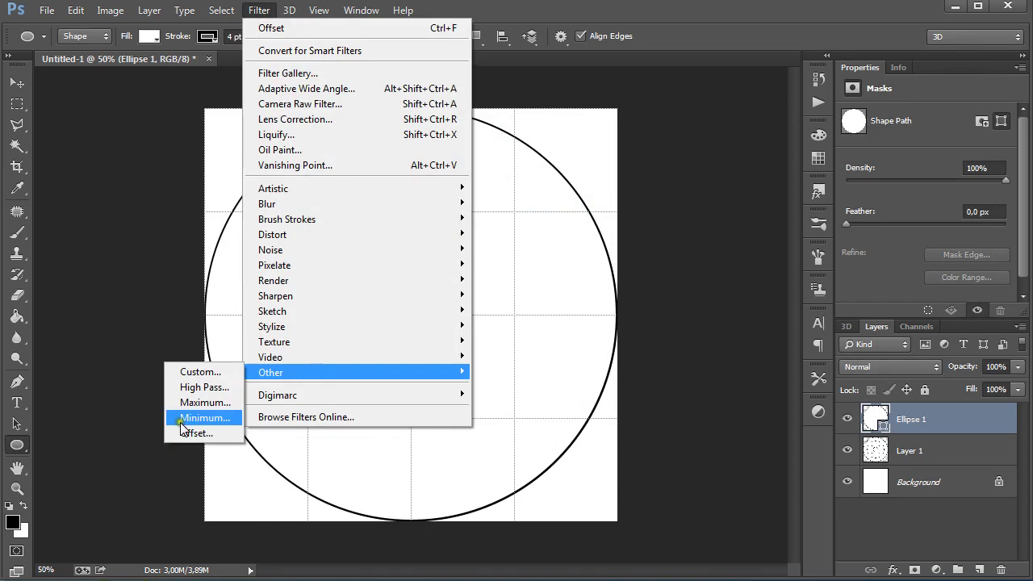
{"action": "left_click", "coordinate": [194, 434]}
{"action": "left_click_drag", "start_coordinate": [475, 142], "coordinate": [648, 138]}
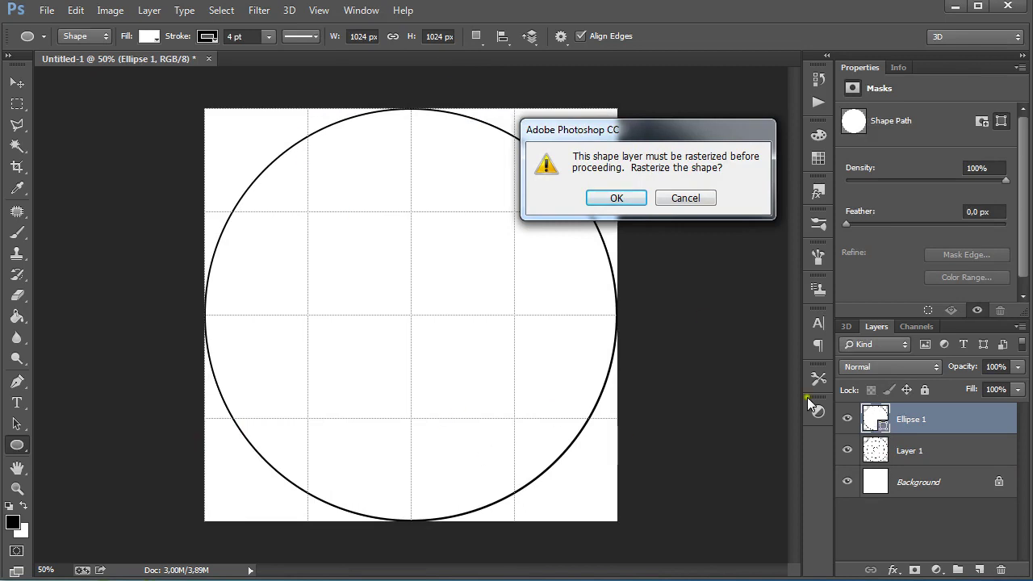
{"action": "left_click", "coordinate": [614, 199]}
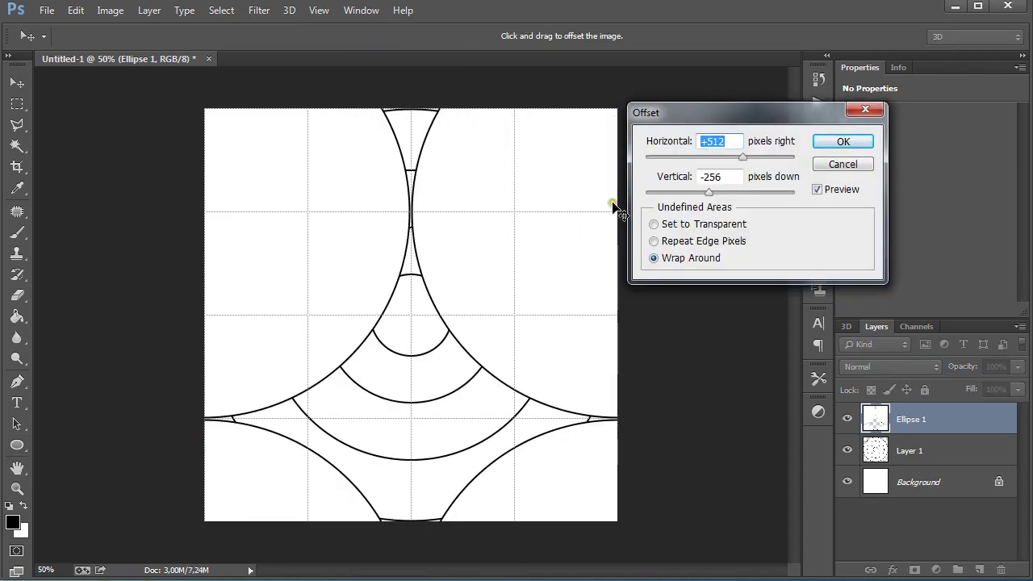
{"action": "left_click", "coordinate": [653, 225]}
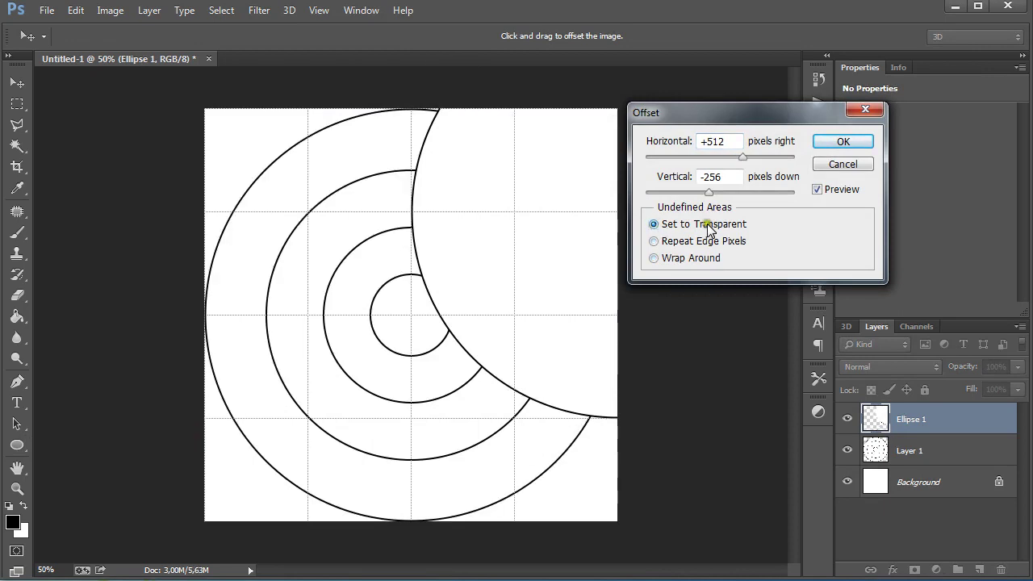
{"action": "double_click", "coordinate": [726, 139]}
{"action": "type", "text": "0"}
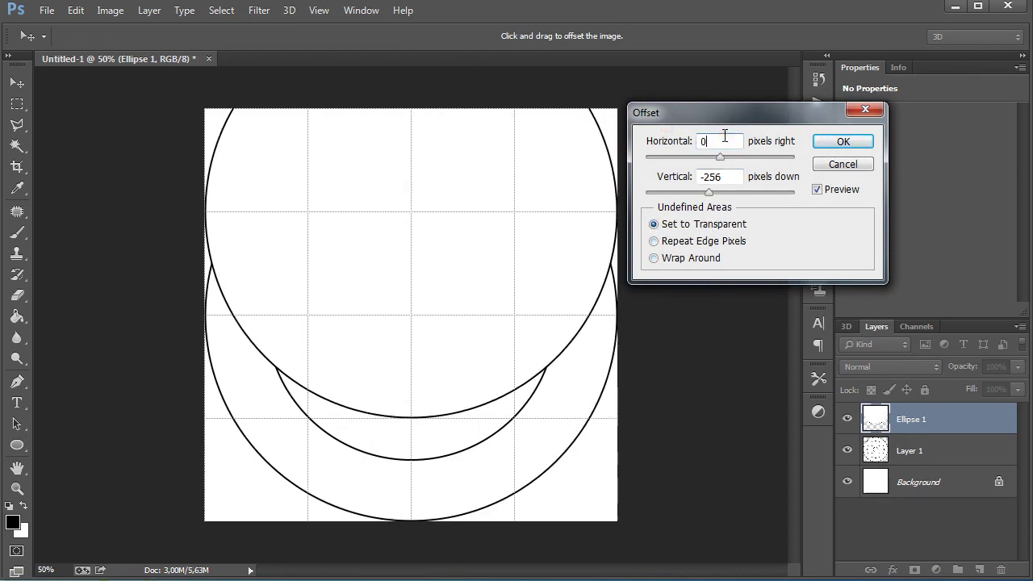
{"action": "left_click_drag", "start_coordinate": [708, 191], "coordinate": [738, 192]}
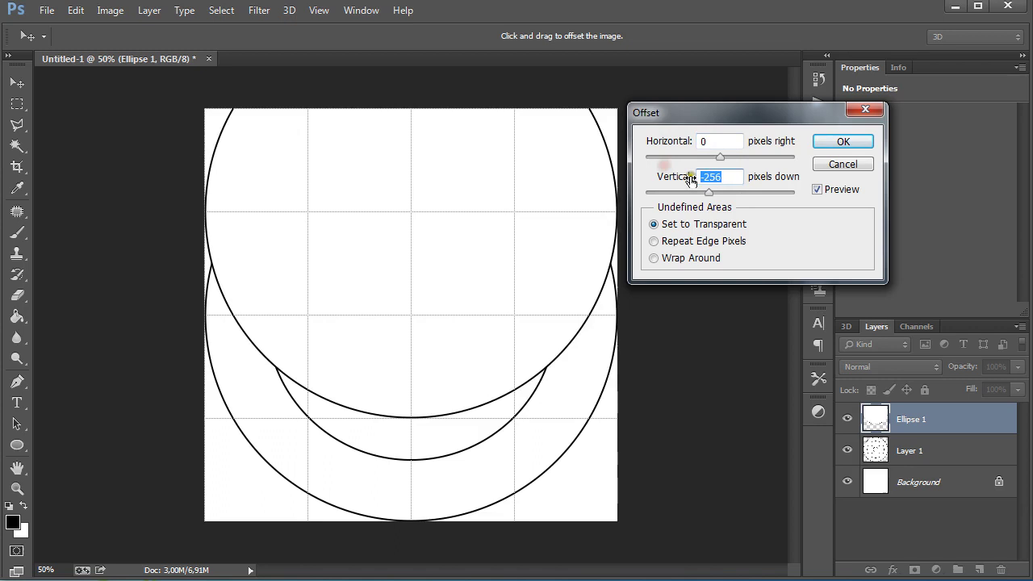
{"action": "type", "text": "512"}
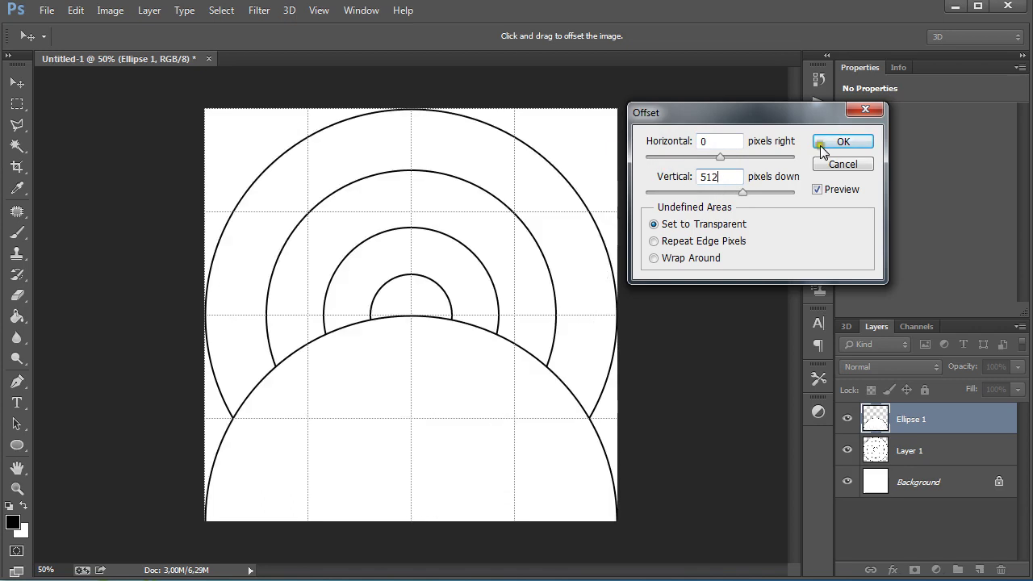
{"action": "left_click", "coordinate": [843, 142]}
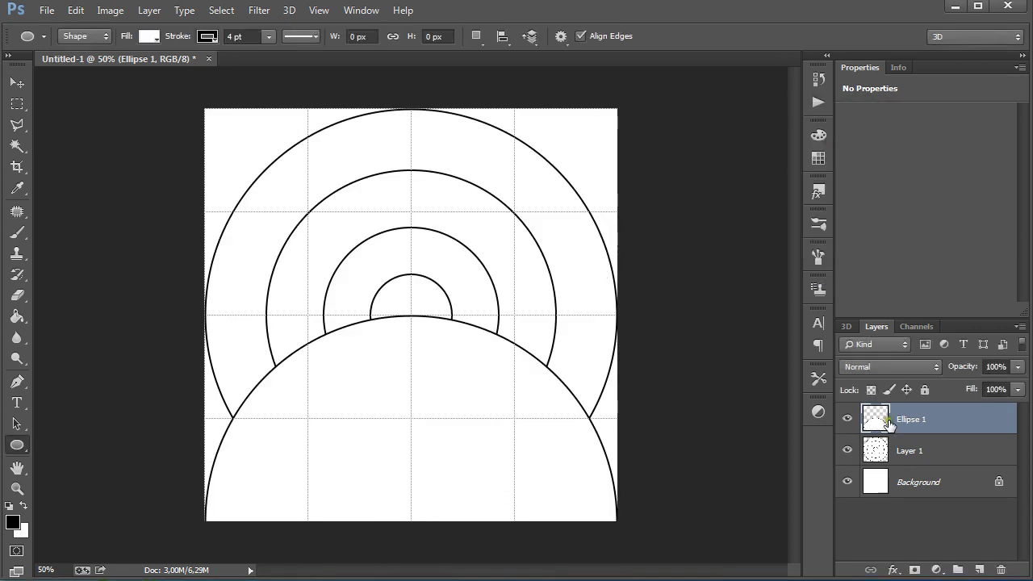
Offset a circle copy 512 right, -256 vertically with Wrap Around, then merge three layers
{"action": "key", "text": "ctrl+j"}
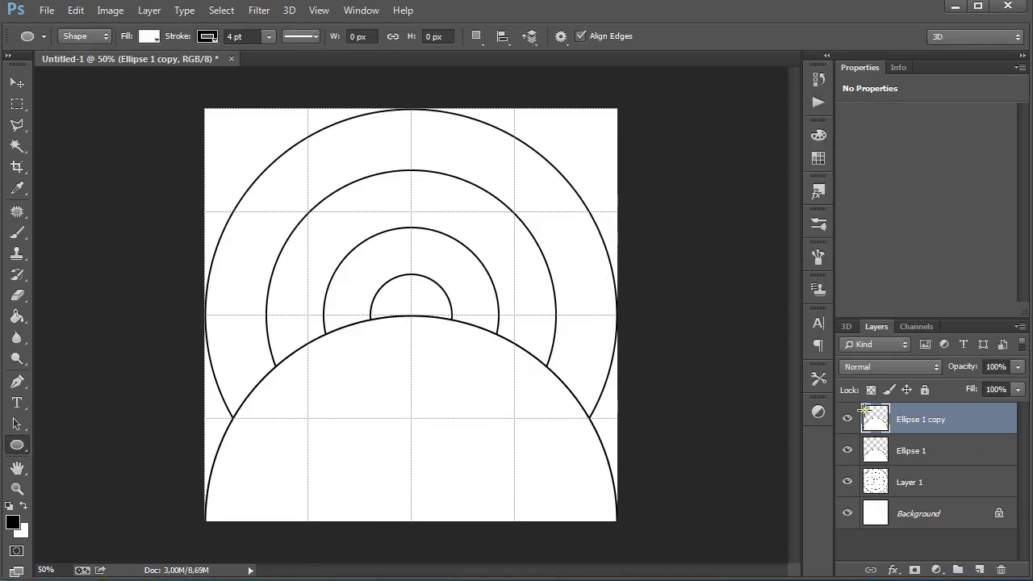
{"action": "left_click", "coordinate": [258, 10]}
{"action": "mouse_move", "coordinate": [271, 372]}
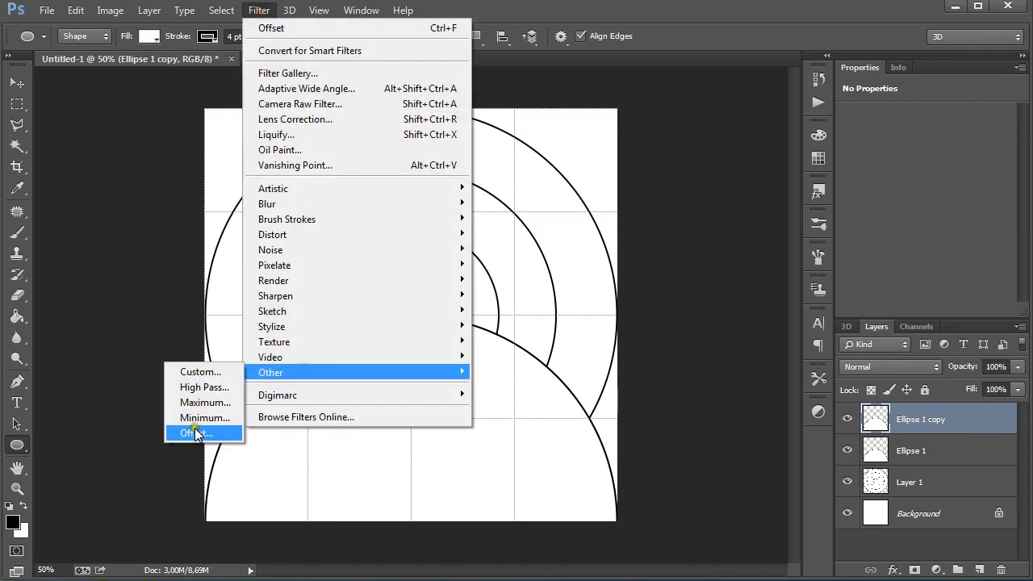
{"action": "left_click", "coordinate": [196, 432]}
{"action": "double_click", "coordinate": [720, 177]}
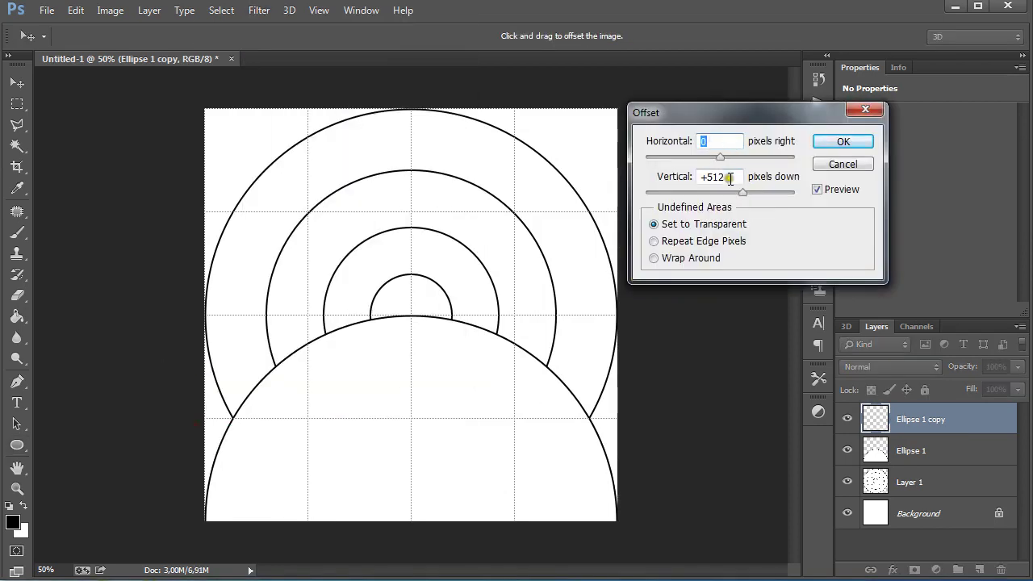
{"action": "type", "text": "-256"}
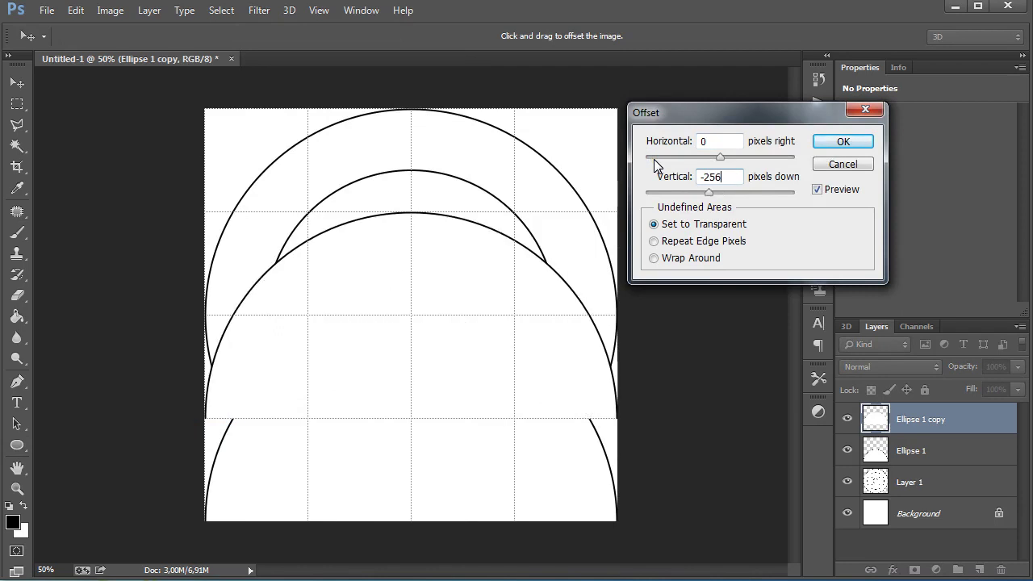
{"action": "double_click", "coordinate": [724, 142]}
{"action": "type", "text": "512"}
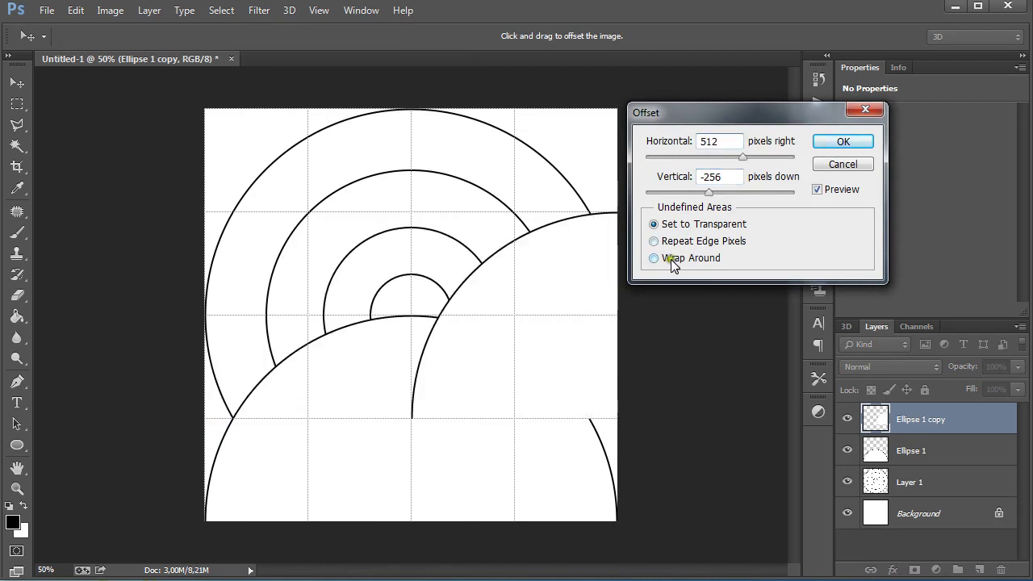
{"action": "left_click", "coordinate": [655, 259]}
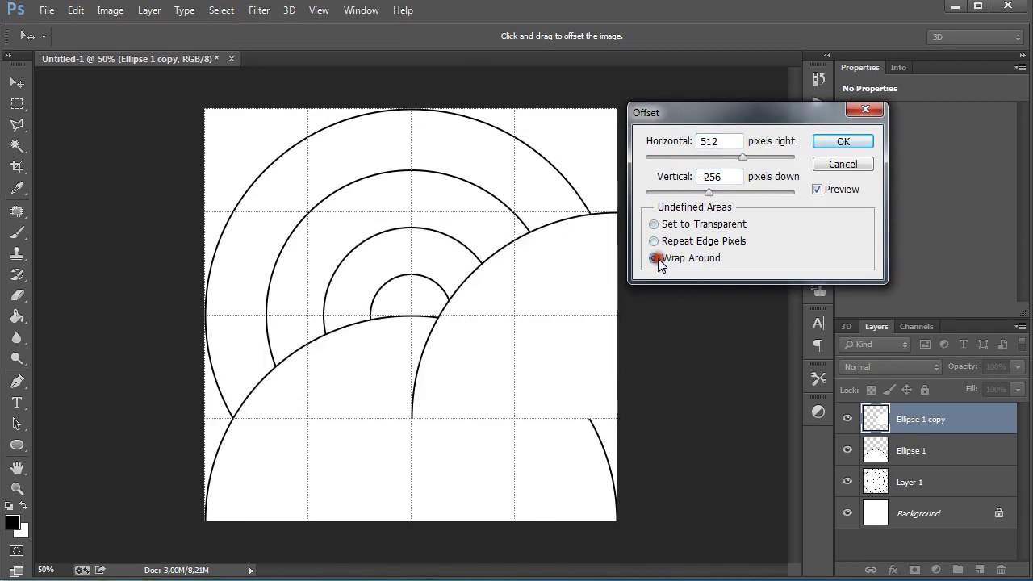
{"action": "left_click", "coordinate": [854, 143]}
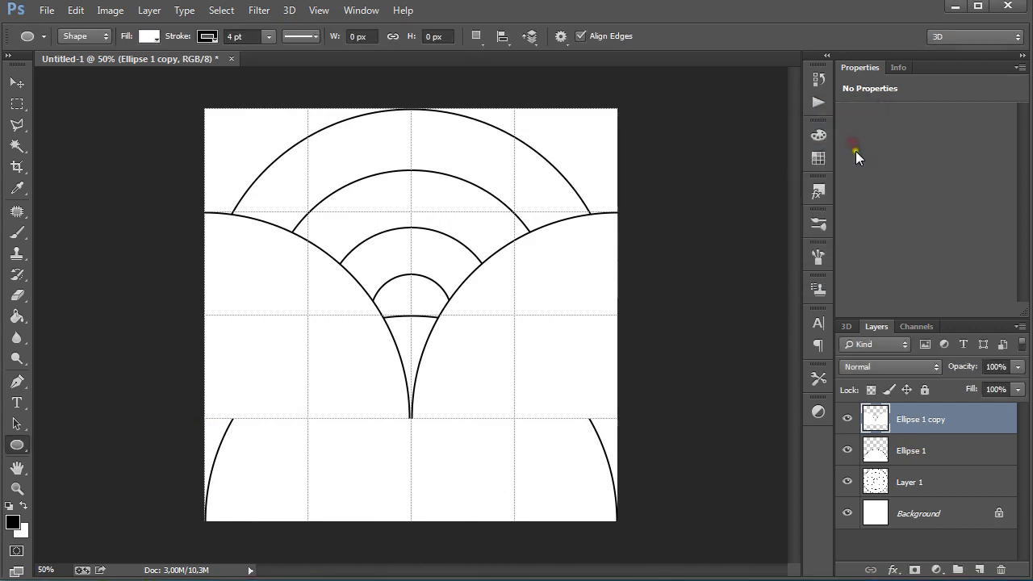
{"action": "left_click", "coordinate": [932, 491], "text": "shift"}
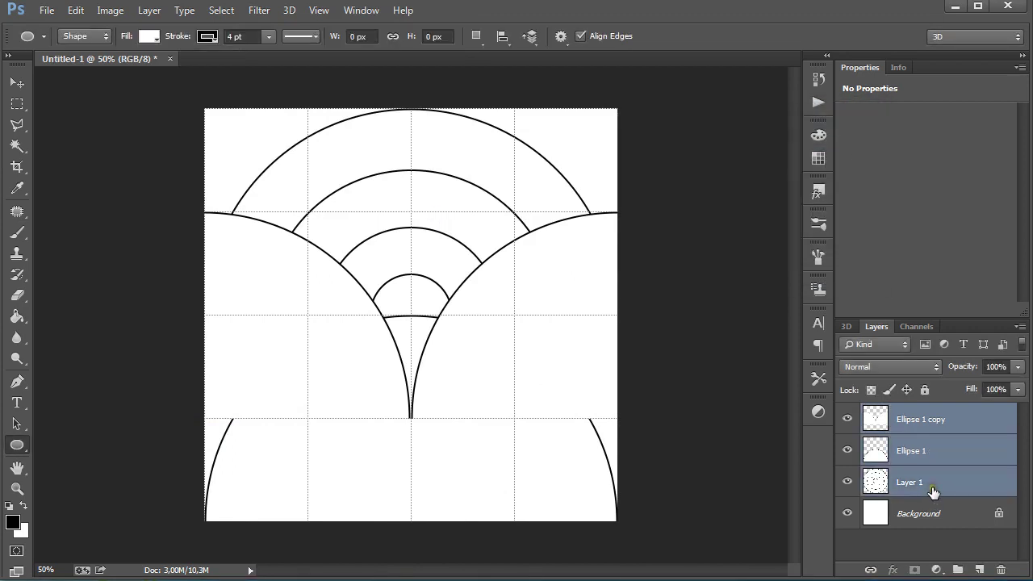
{"action": "key", "text": "ctrl+e"}
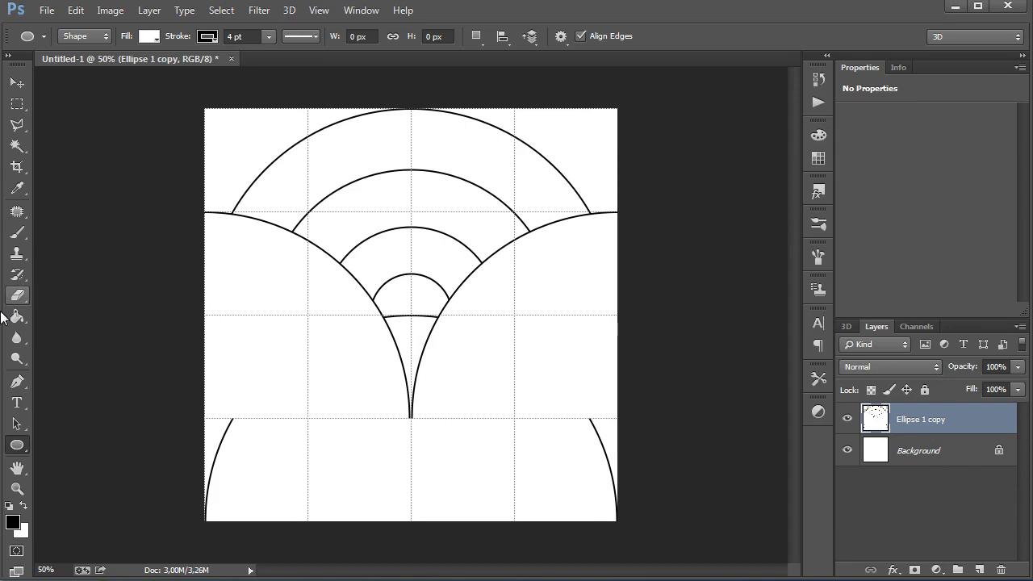
Erase the leftover lower left and right arc fragments
{"action": "left_click", "coordinate": [19, 294]}
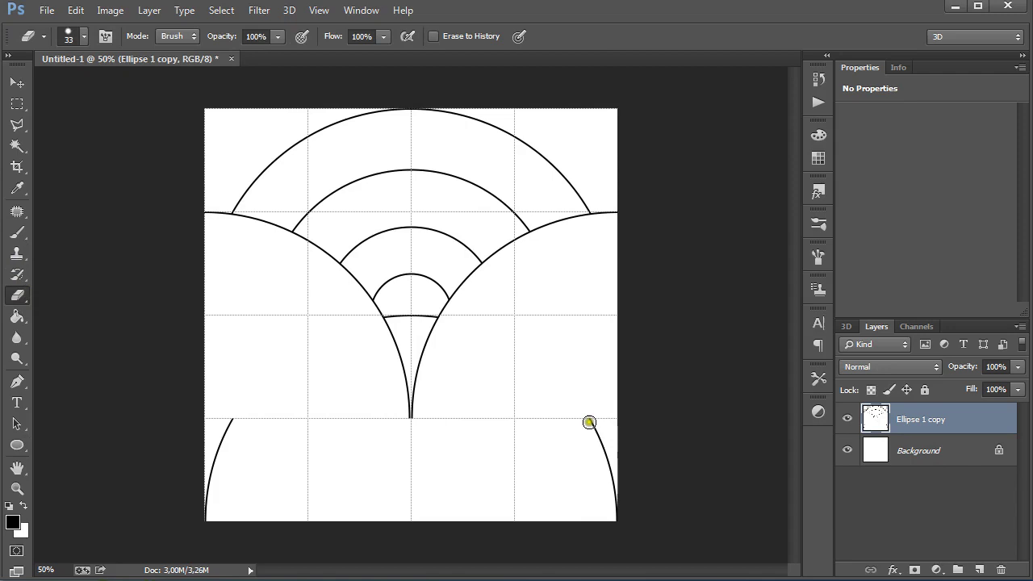
{"action": "left_click_drag", "start_coordinate": [597, 431], "coordinate": [625, 550]}
{"action": "left_click_drag", "start_coordinate": [613, 460], "coordinate": [612, 480]}
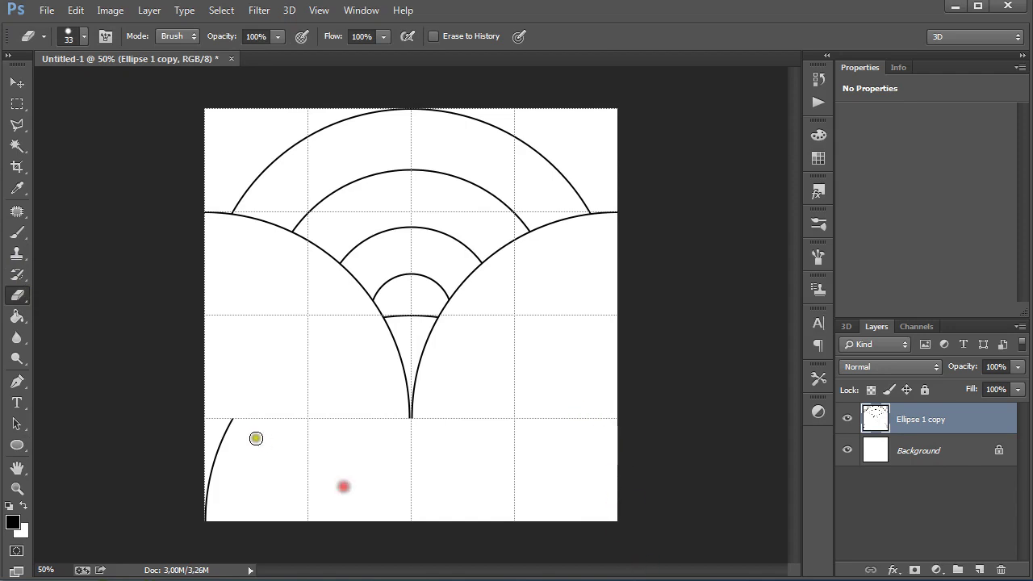
{"action": "left_click_drag", "start_coordinate": [234, 423], "coordinate": [211, 517]}
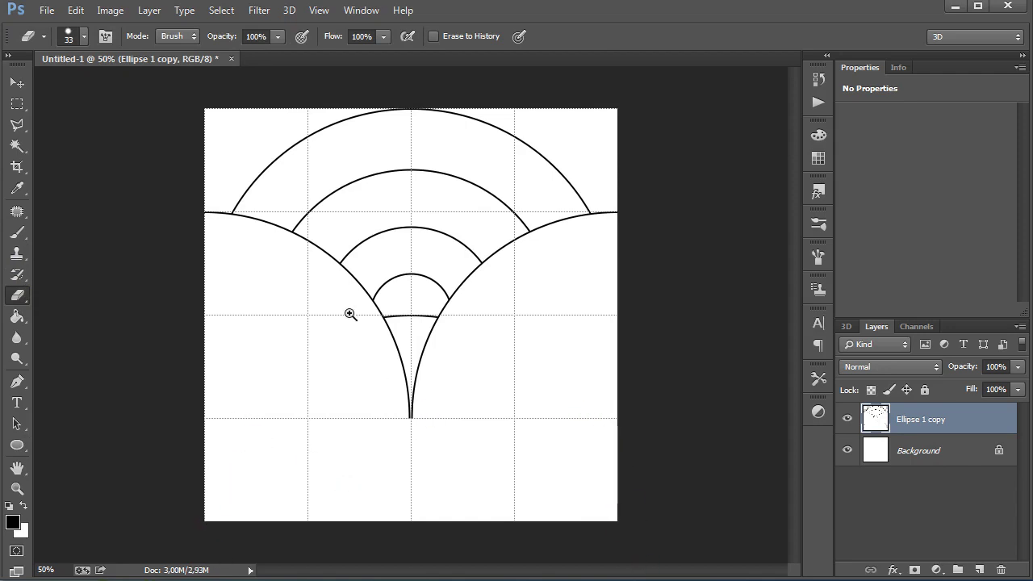
Erase the converging lines below the crossbar and trim stubs past both junctions
{"action": "left_click_drag", "start_coordinate": [324, 277], "coordinate": [502, 450]}
{"action": "left_click_drag", "start_coordinate": [416, 479], "coordinate": [427, 235]}
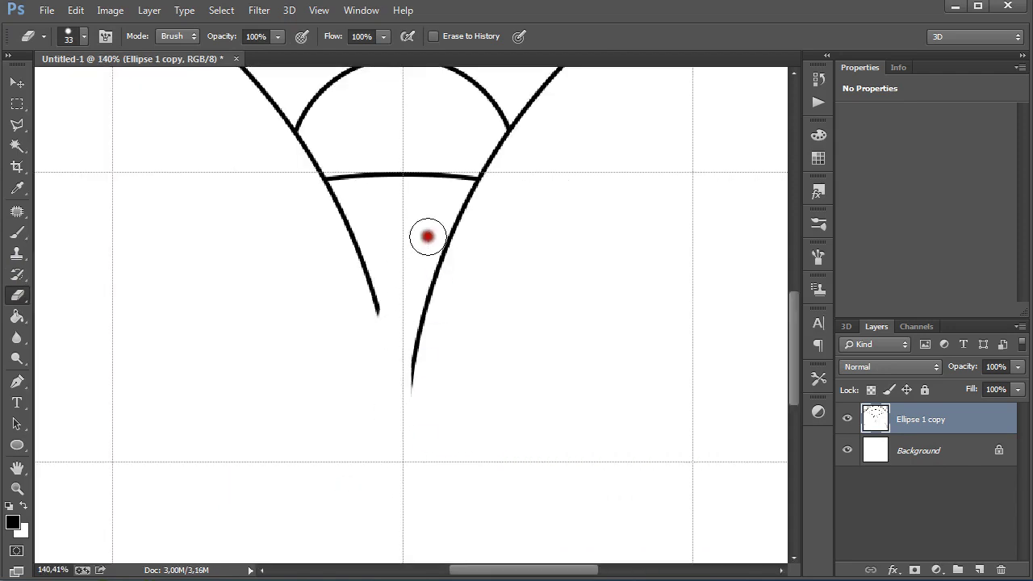
{"action": "left_click", "coordinate": [476, 200]}
{"action": "left_click_drag", "start_coordinate": [476, 200], "coordinate": [440, 248]}
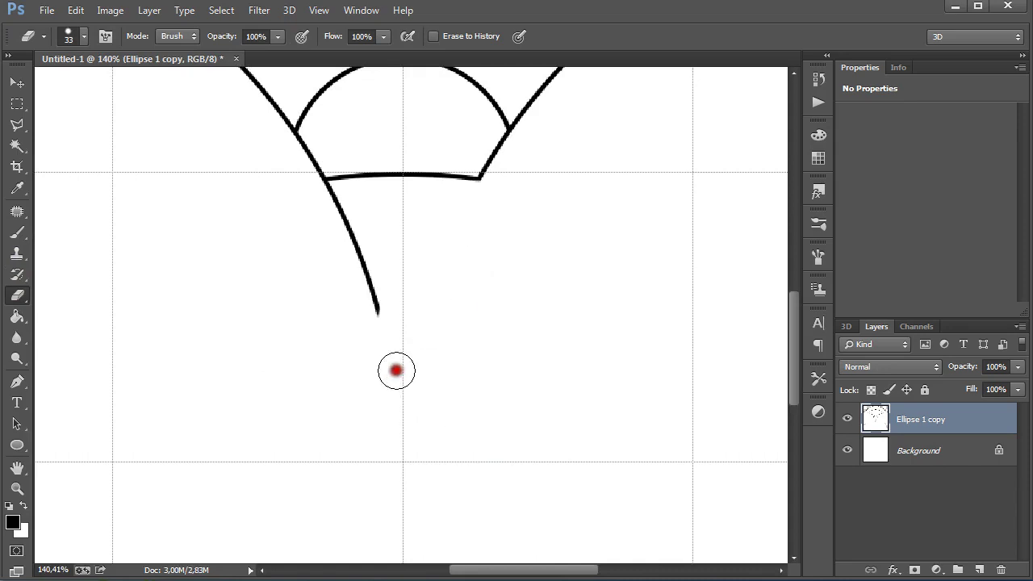
{"action": "left_click_drag", "start_coordinate": [396, 370], "coordinate": [327, 200]}
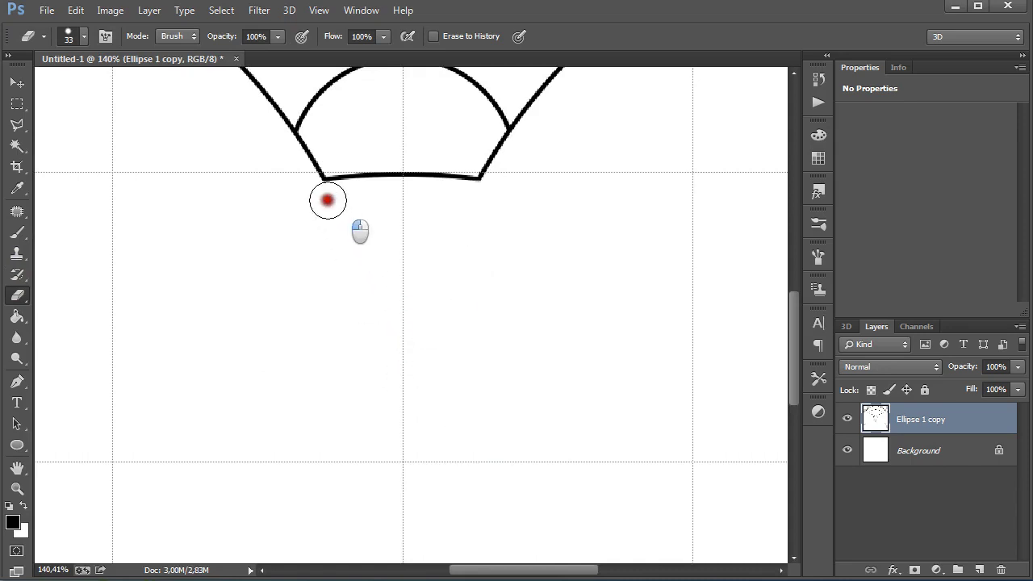
{"action": "left_click_drag", "start_coordinate": [545, 187], "coordinate": [449, 316]}
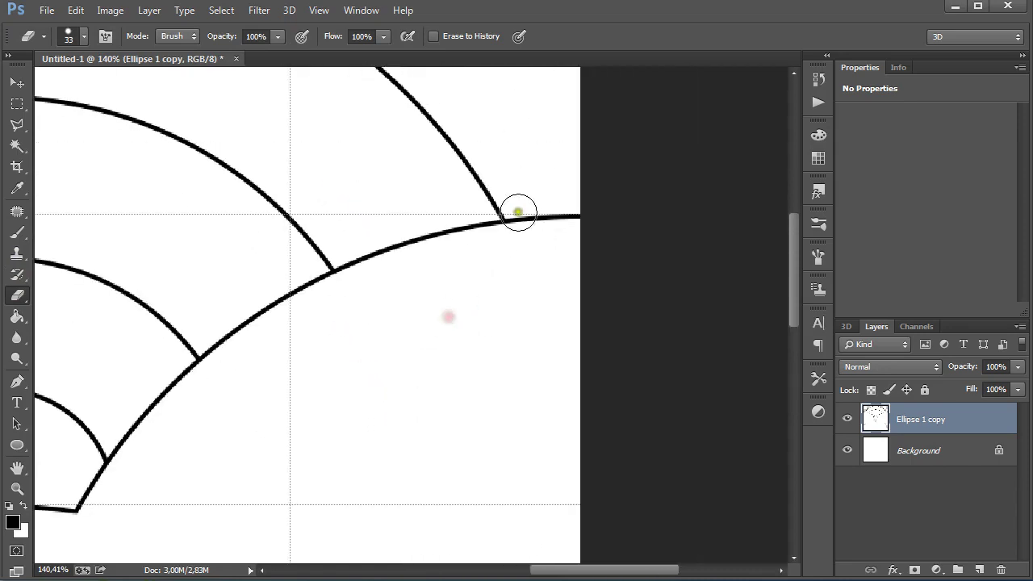
{"action": "left_click_drag", "start_coordinate": [518, 213], "coordinate": [557, 217]}
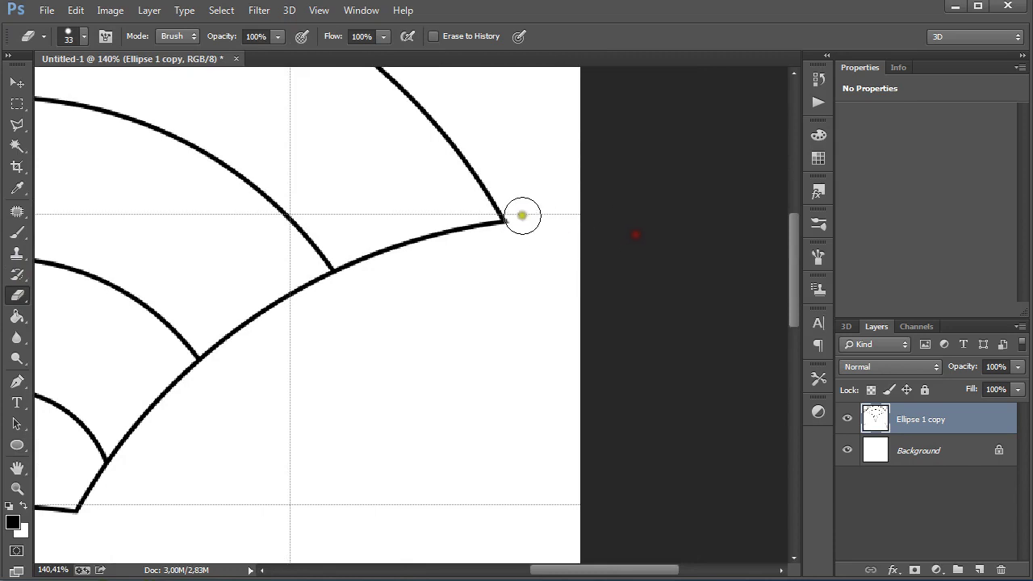
{"action": "scroll", "coordinate": [484, 258], "scroll_direction": "left", "scroll_amount": 5}
{"action": "scroll", "coordinate": [339, 290], "scroll_direction": "left", "scroll_amount": 5}
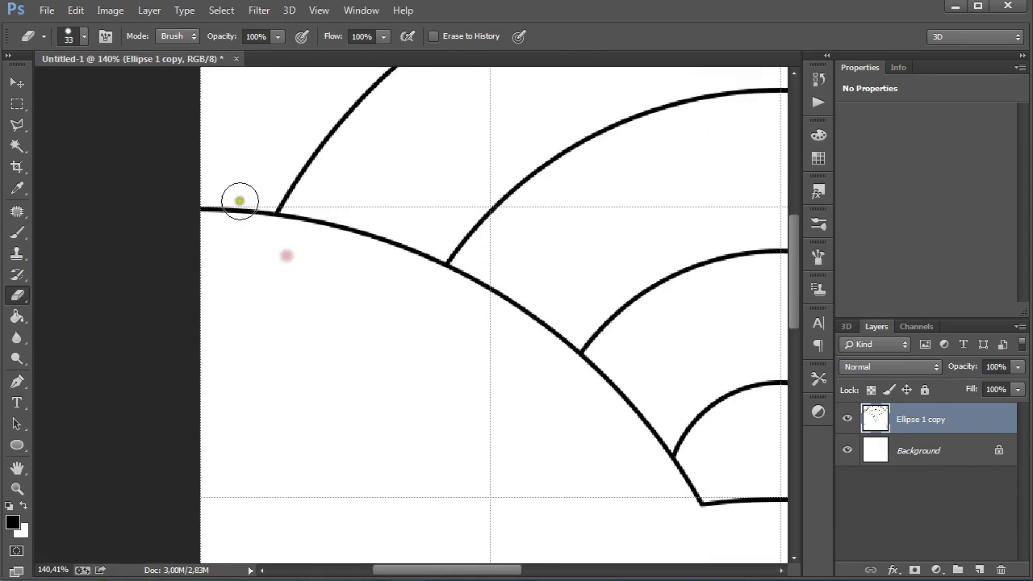
{"action": "left_click_drag", "start_coordinate": [270, 206], "coordinate": [211, 203]}
{"action": "left_click_drag", "start_coordinate": [635, 440], "coordinate": [345, 287]}
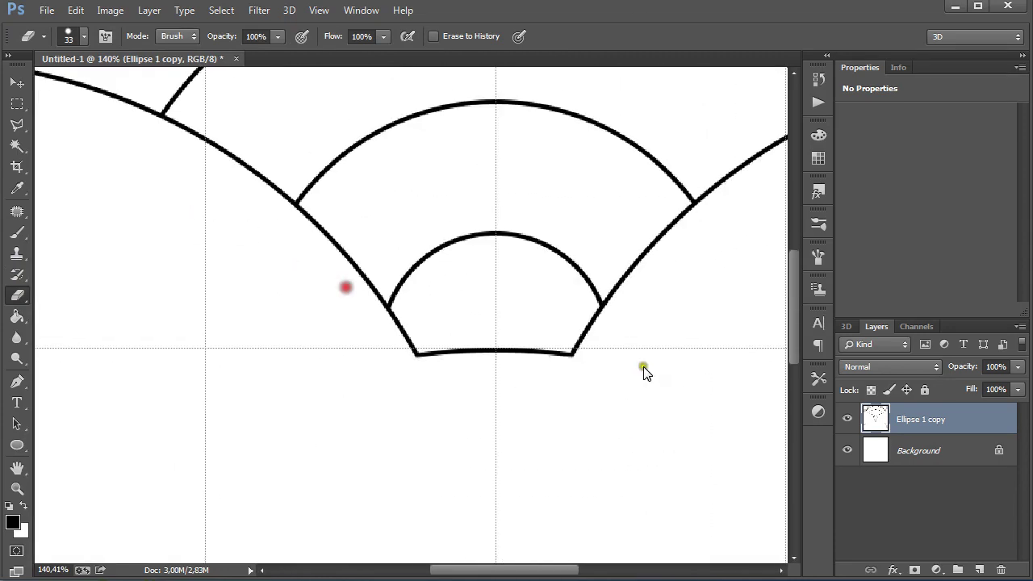
Hide the white Background layer and zoom out to see the whole canvas
{"action": "left_click", "coordinate": [845, 454]}
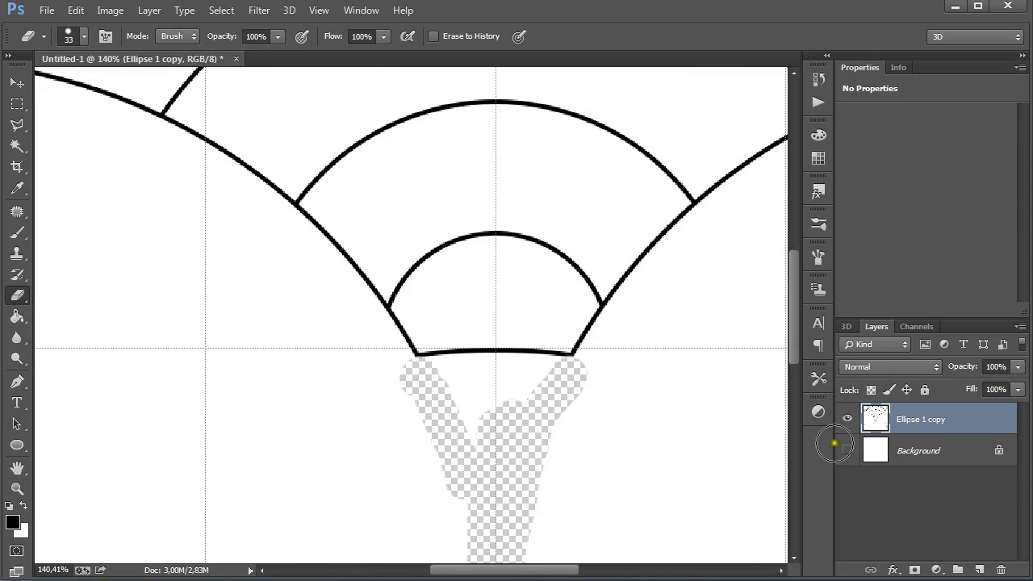
{"action": "left_click", "coordinate": [476, 371], "text": "ctrl+alt"}
{"action": "left_click", "coordinate": [510, 382], "text": "ctrl+alt"}
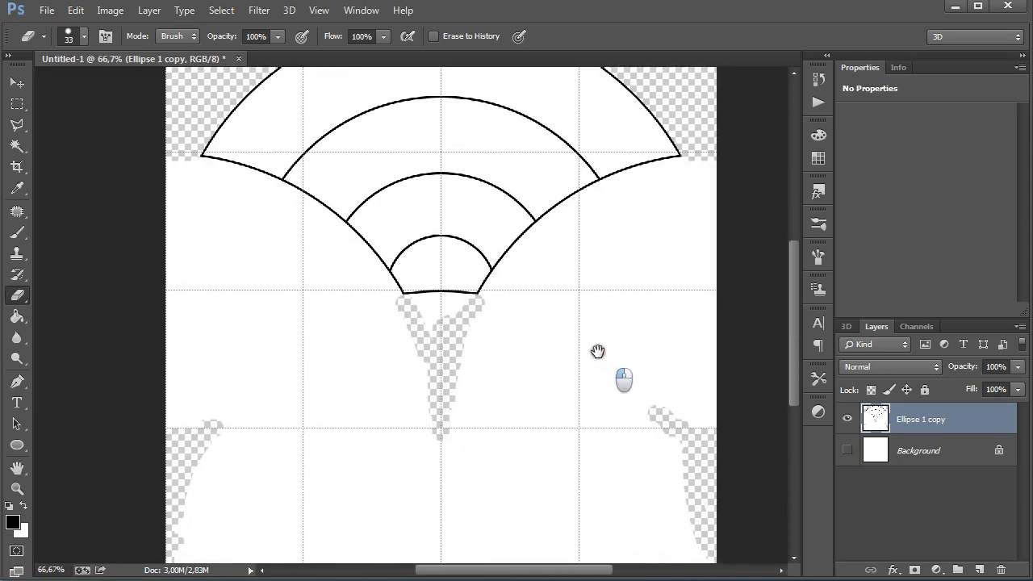
{"action": "left_click", "coordinate": [584, 359], "text": "ctrl+alt"}
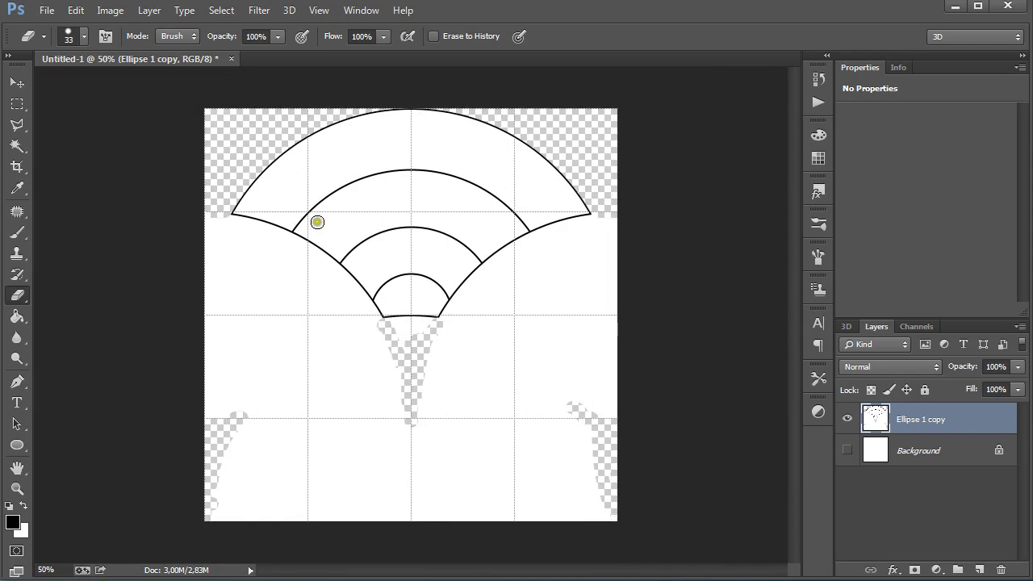
Delete the white areas below the fan with the Magic Wand, then deselect
{"action": "left_click", "coordinate": [18, 151]}
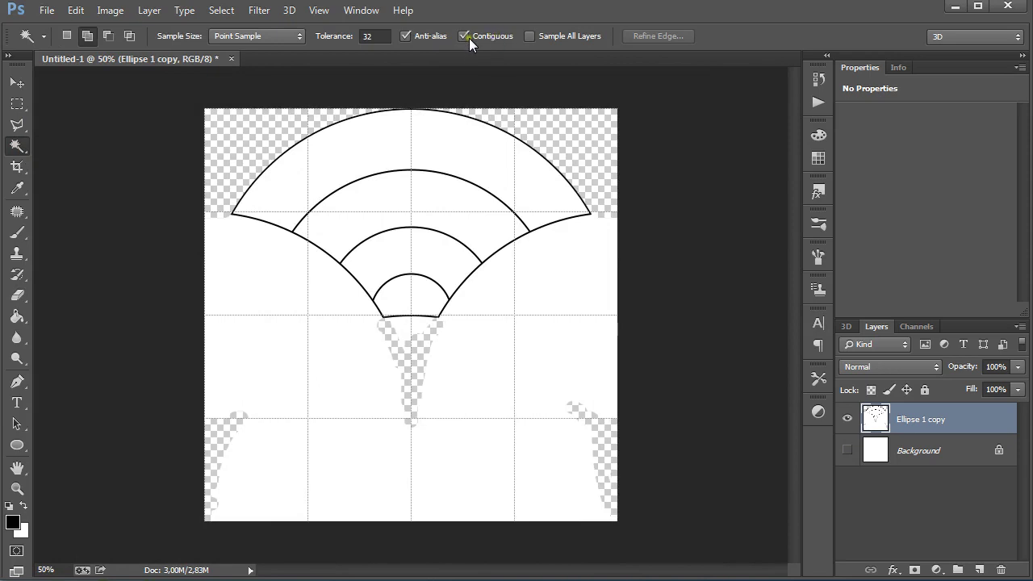
{"action": "left_click", "coordinate": [330, 335]}
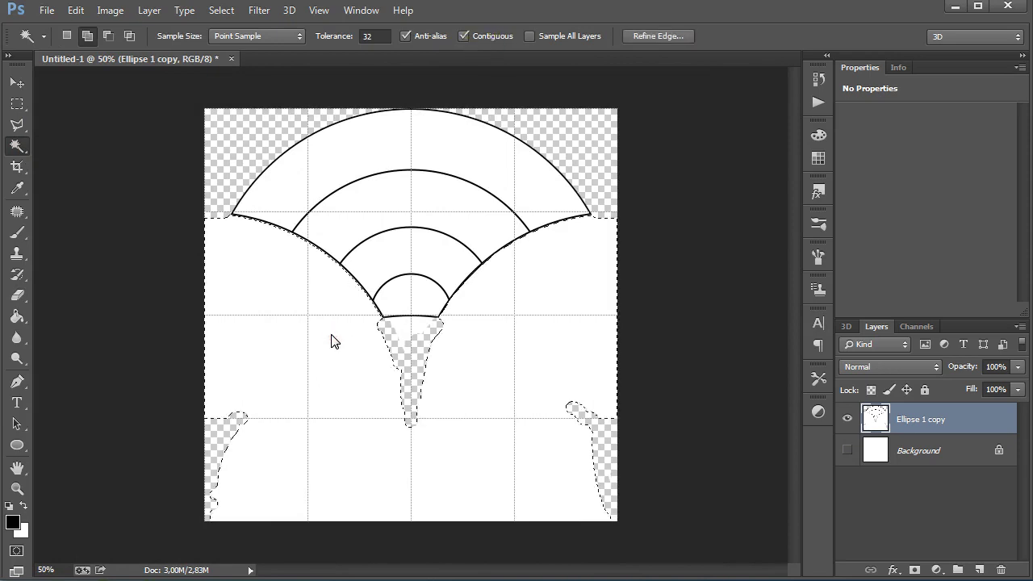
{"action": "key", "text": "Delete"}
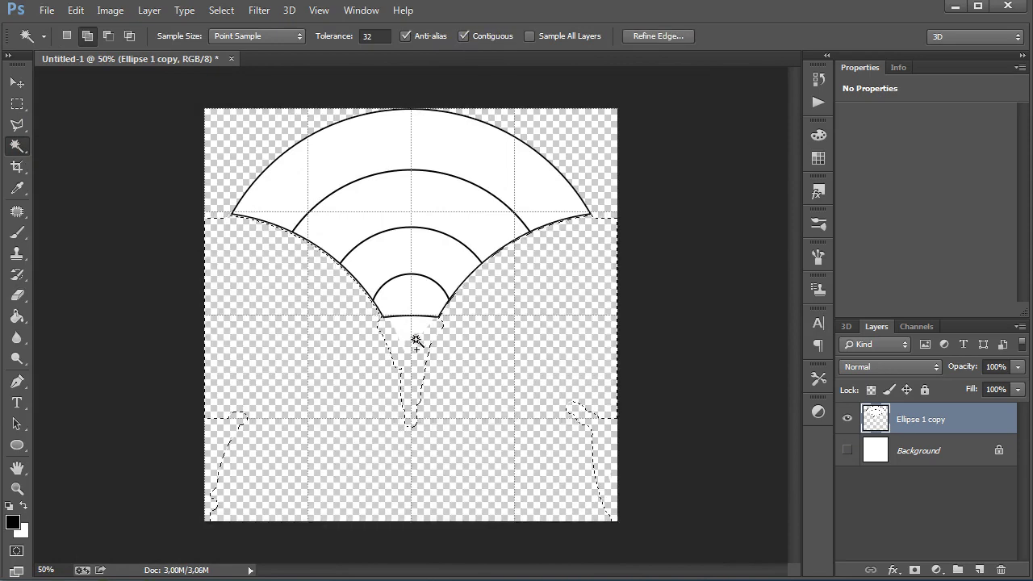
{"action": "left_click", "coordinate": [413, 335]}
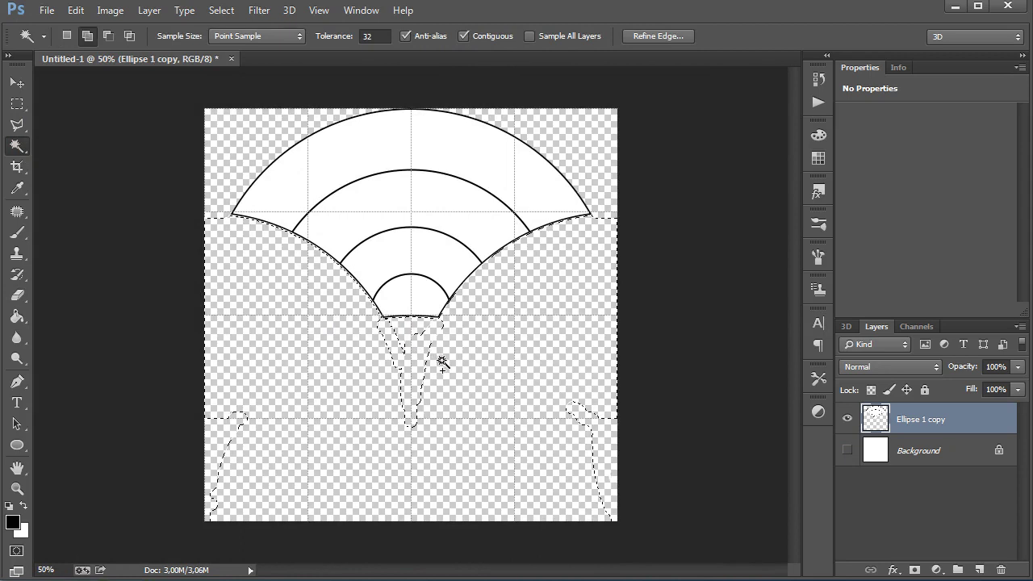
{"action": "key", "text": "ctrl+d"}
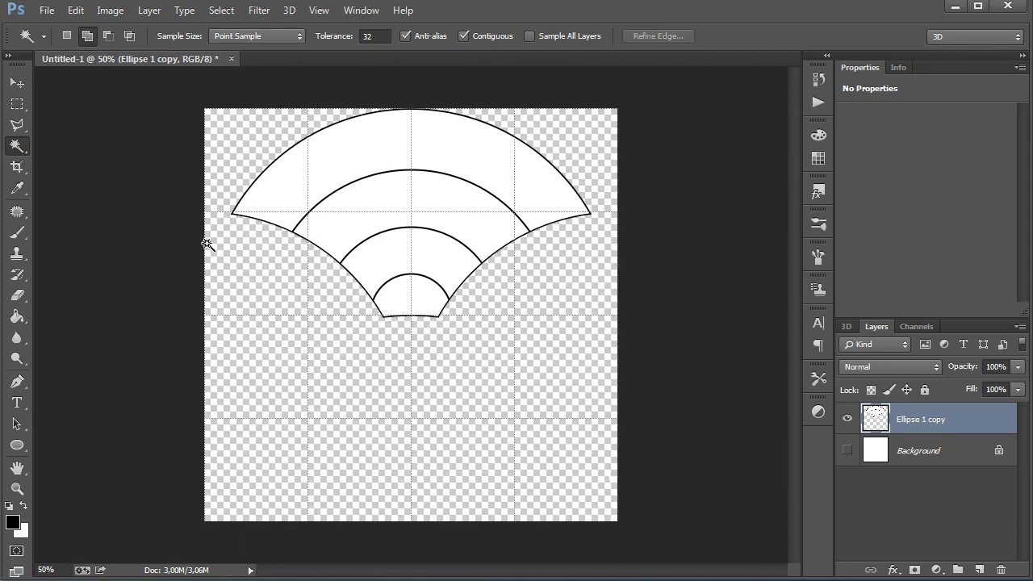
{"action": "key", "text": "c"}
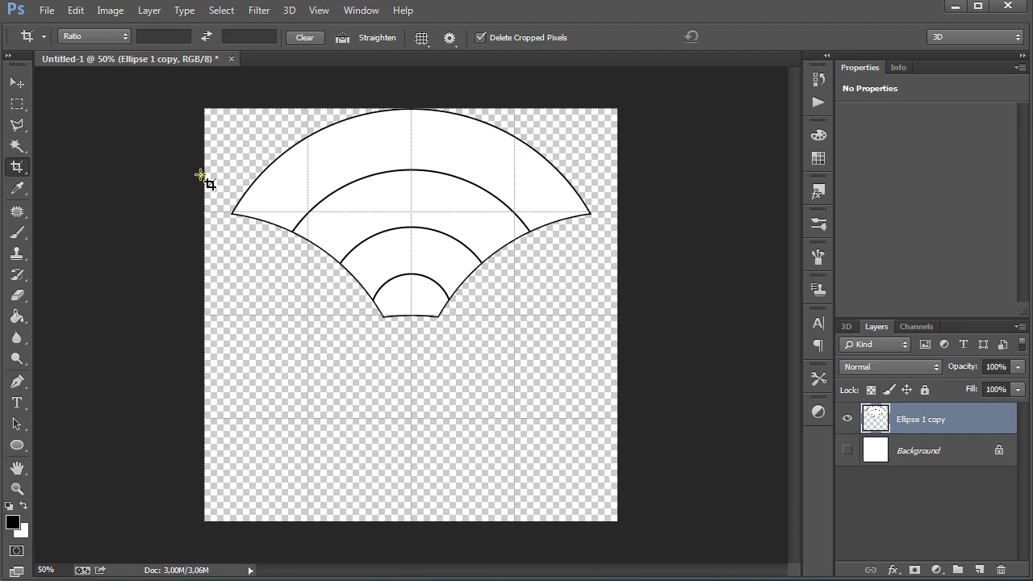
Crop to the full square canvas, deleting pixels beyond its edges
{"action": "left_click_drag", "start_coordinate": [200, 104], "coordinate": [635, 539]}
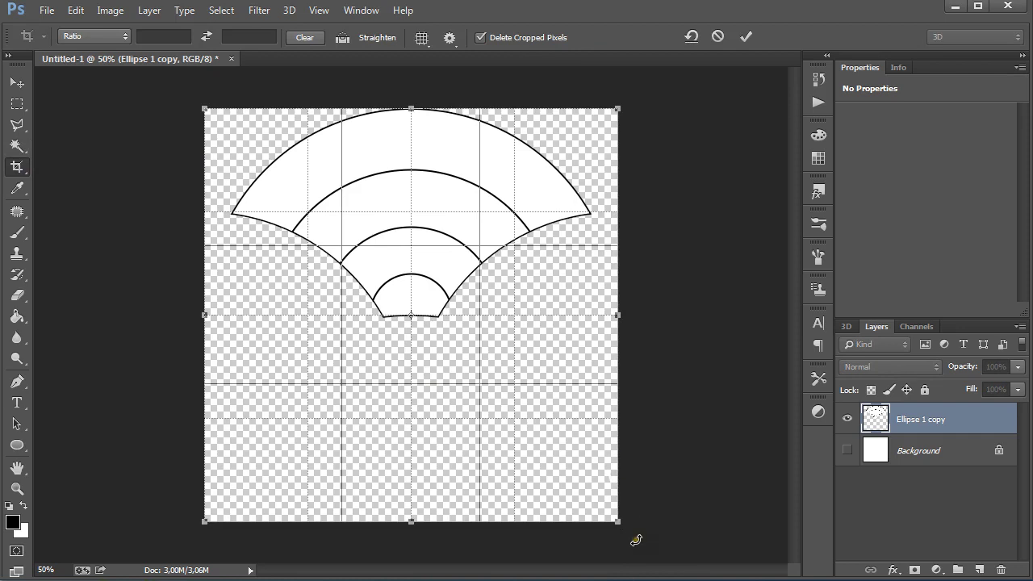
{"action": "key", "text": "Return"}
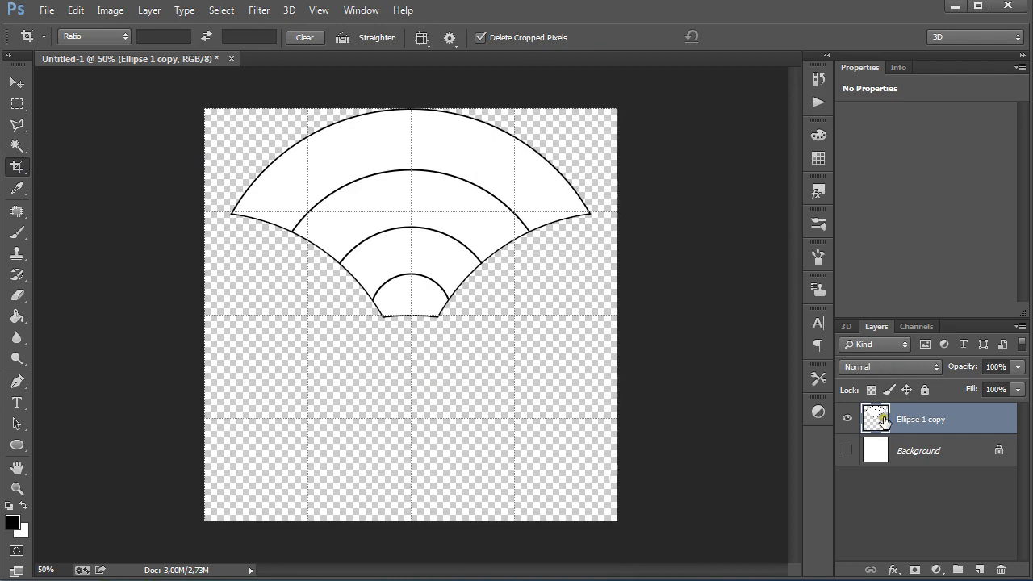
Add a new empty layer and set the Brush to 4 px at 100% hardness
{"action": "left_click", "coordinate": [978, 570]}
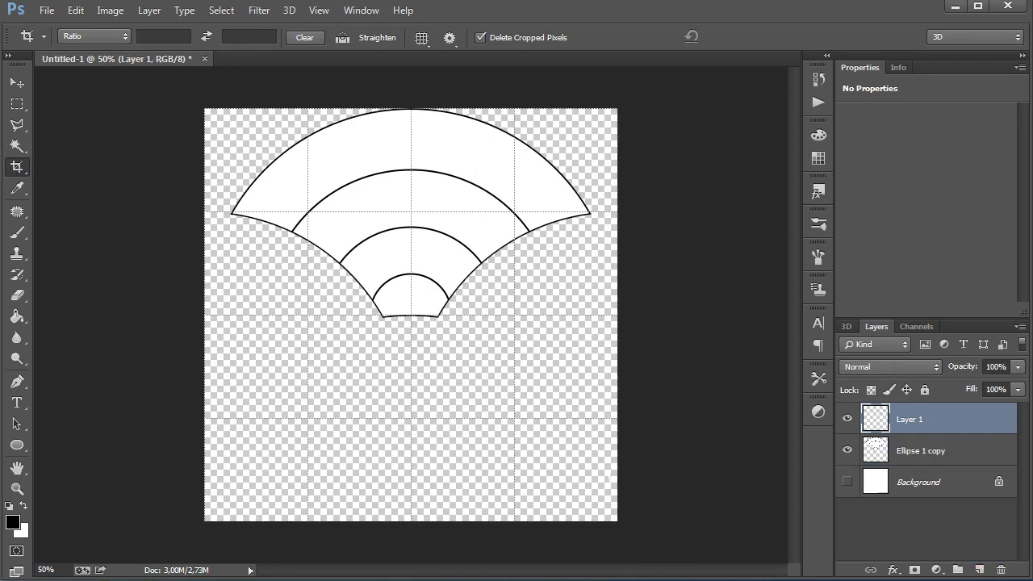
{"action": "left_click", "coordinate": [18, 232]}
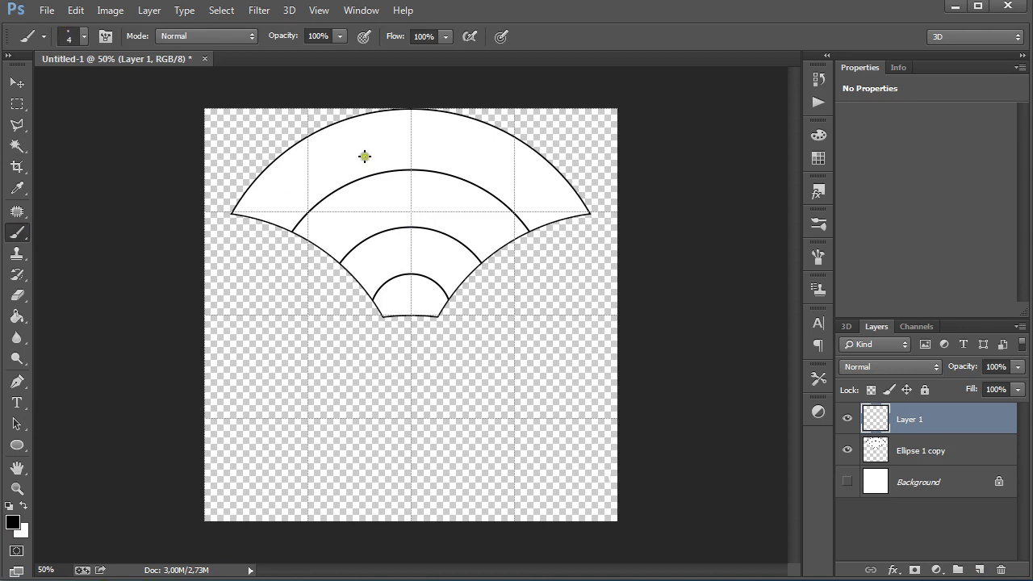
{"action": "right_click", "coordinate": [397, 172]}
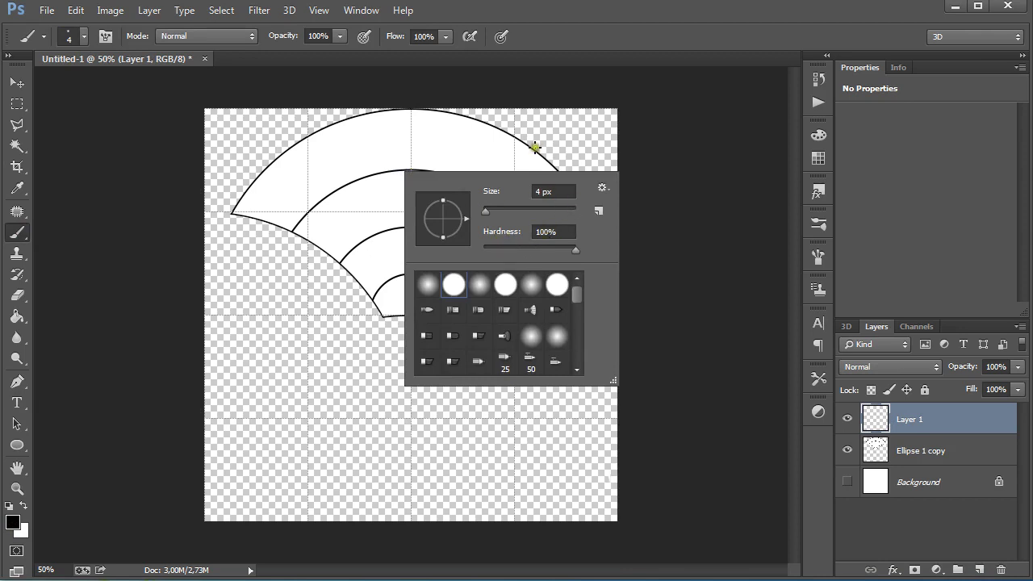
{"action": "left_click", "coordinate": [681, 343]}
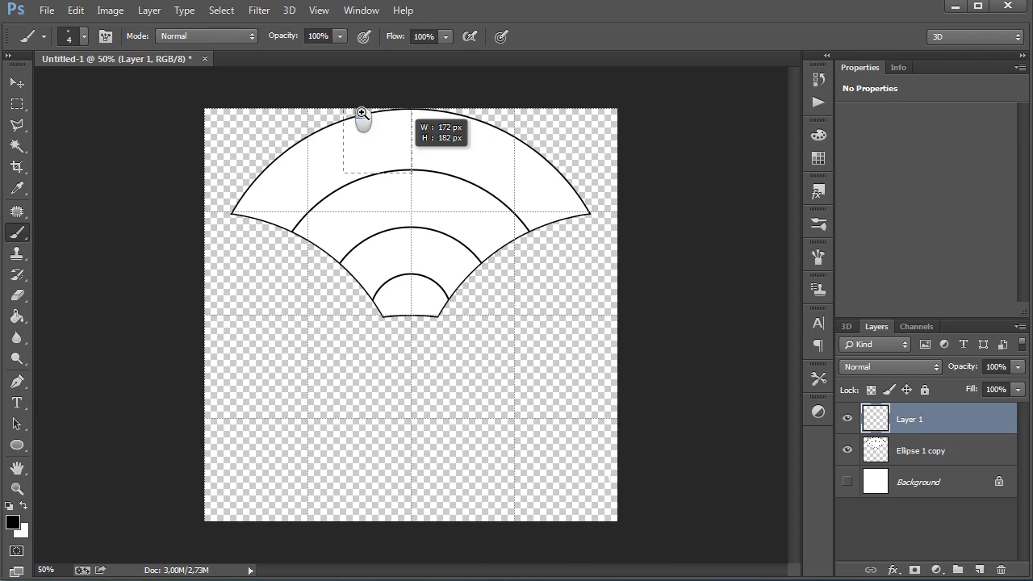
{"action": "left_click_drag", "start_coordinate": [363, 110], "coordinate": [530, 393]}
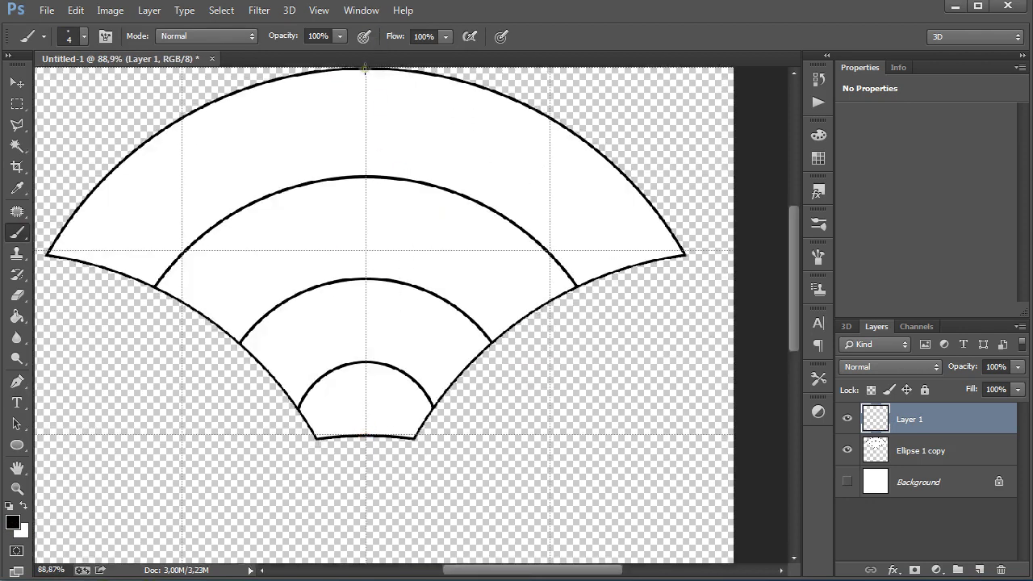
Shift-click five straight black joint lines from the fan's bottom centre out to the outer arc
{"action": "left_click", "coordinate": [365, 71], "text": "shift"}
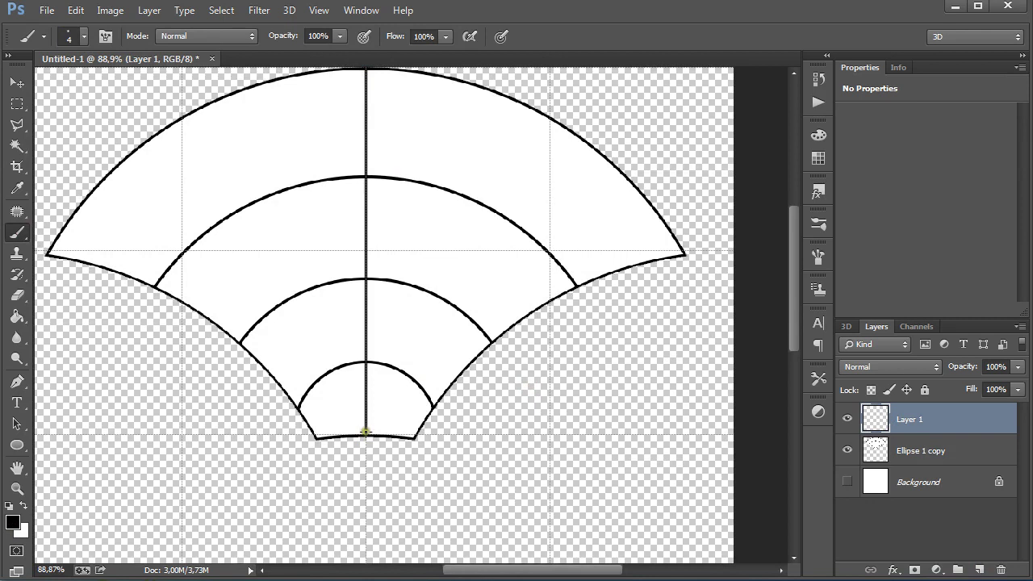
{"action": "left_click", "coordinate": [489, 92], "text": "shift"}
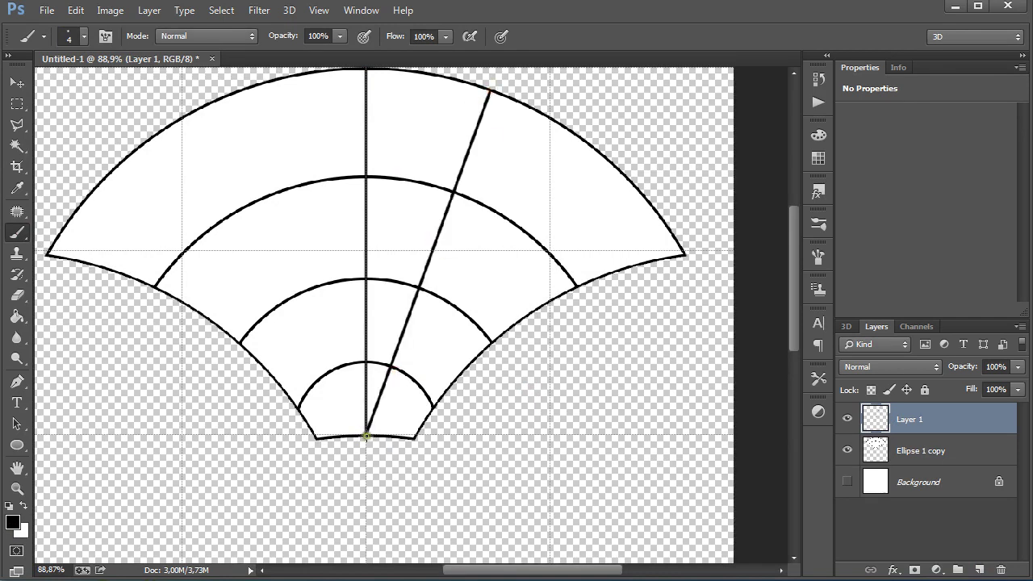
{"action": "left_click_drag", "start_coordinate": [366, 435], "coordinate": [405, 402]}
{"action": "key", "text": "ctrl+z"}
{"action": "left_click", "coordinate": [600, 153], "text": "shift"}
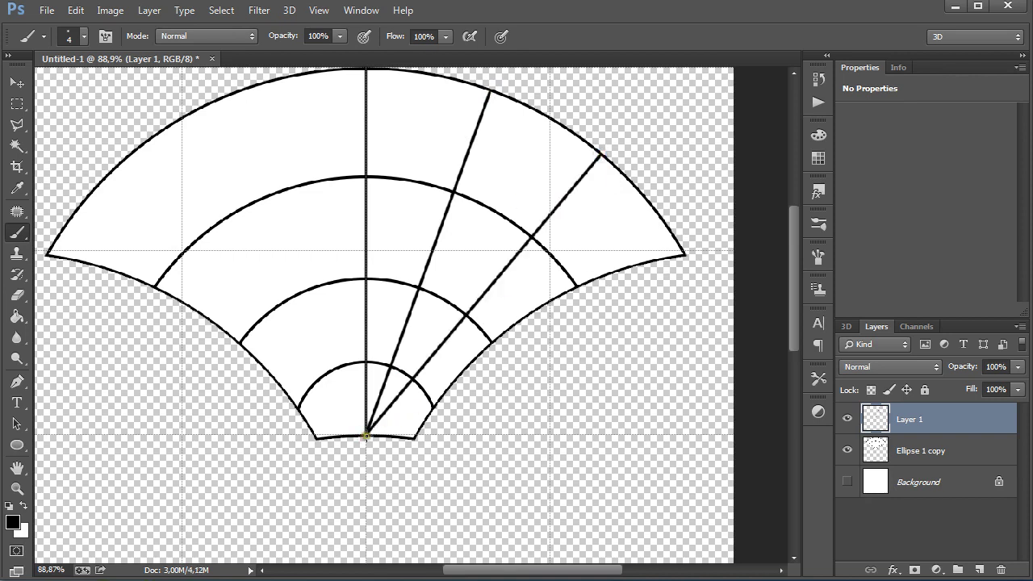
{"action": "left_click", "coordinate": [245, 88], "text": "shift"}
{"action": "left_click", "coordinate": [366, 434]}
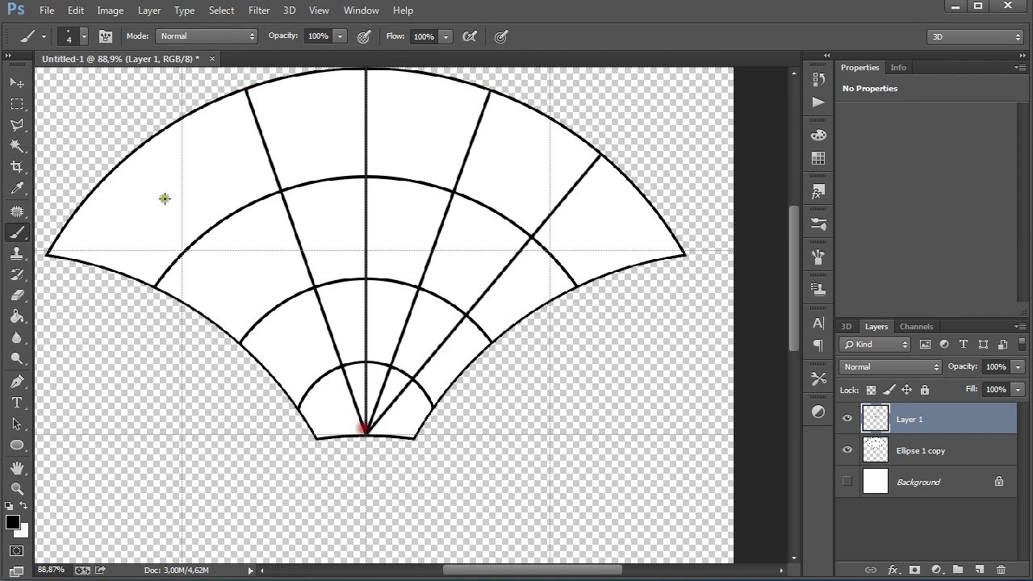
{"action": "left_click", "coordinate": [124, 159], "text": "shift"}
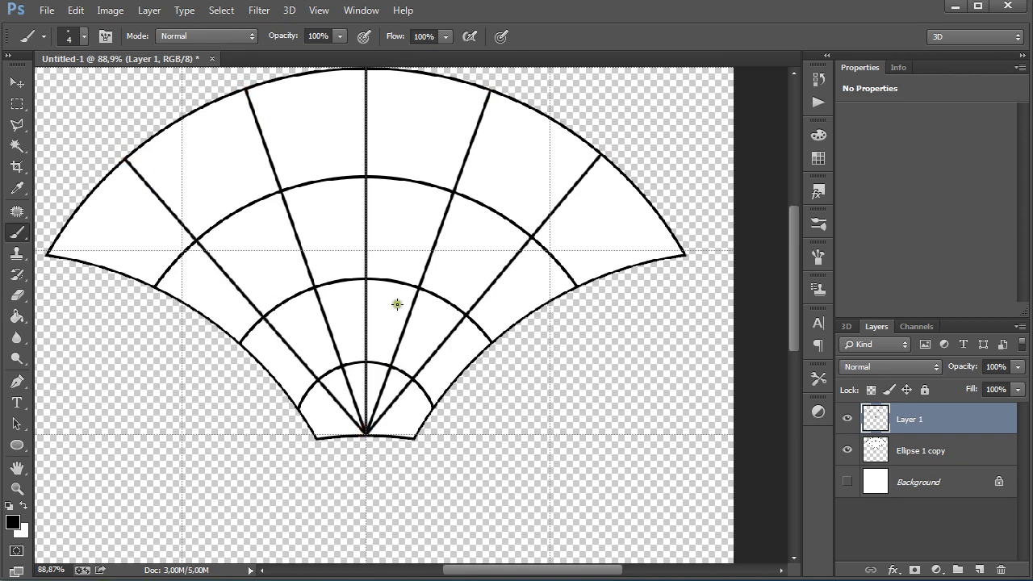
Erase the joint lines near the fan's bottom centre and between the inner arcs
{"action": "key", "text": "e"}
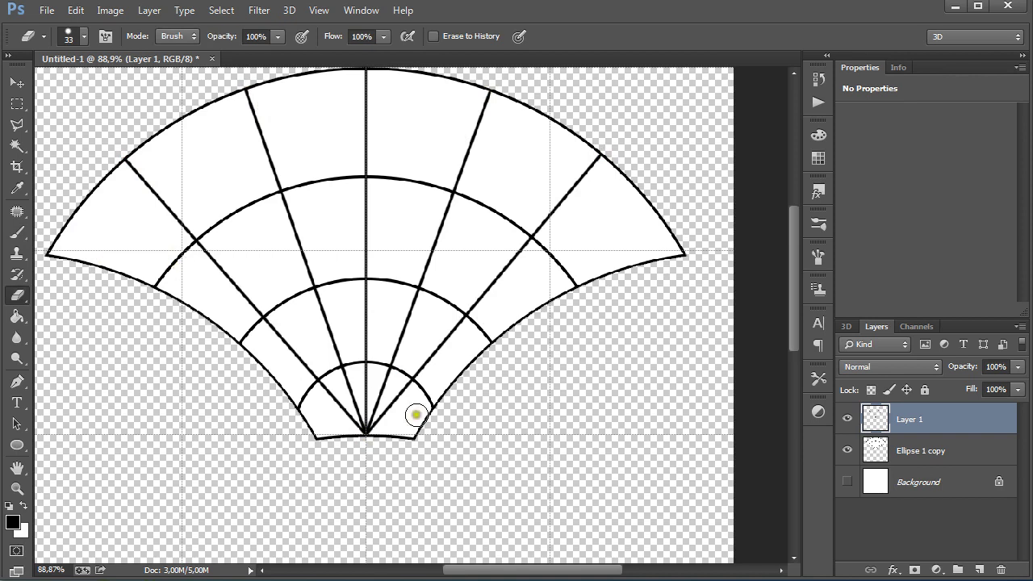
{"action": "left_click_drag", "start_coordinate": [371, 457], "coordinate": [501, 489]}
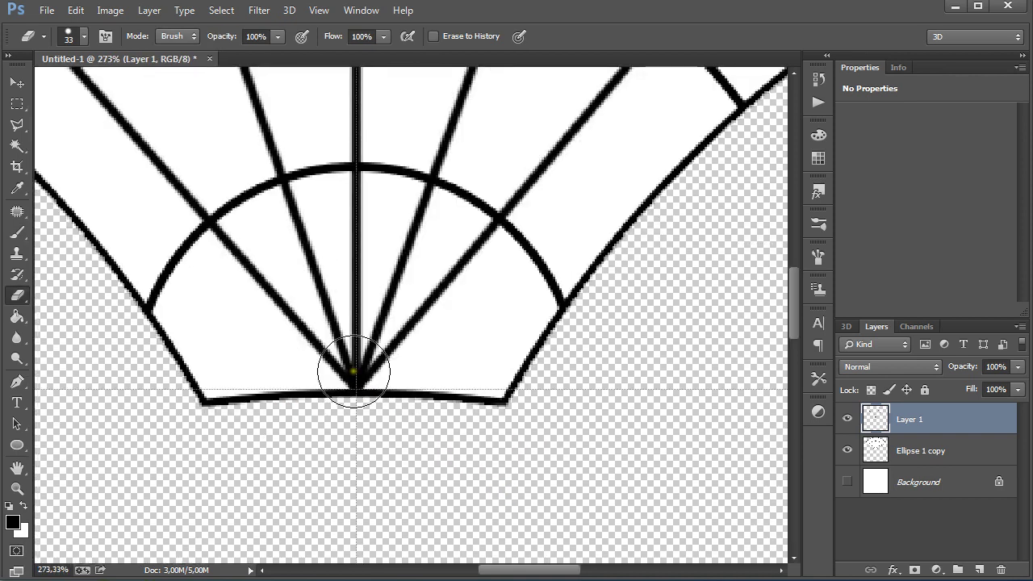
{"action": "mouse_move", "coordinate": [352, 376]}
{"action": "left_mouse_down"}
{"action": "mouse_move", "coordinate": [311, 346]}
{"action": "mouse_move", "coordinate": [311, 330]}
{"action": "mouse_move", "coordinate": [311, 362]}
{"action": "mouse_move", "coordinate": [293, 212]}
{"action": "mouse_move", "coordinate": [253, 282]}
{"action": "mouse_move", "coordinate": [240, 249]}
{"action": "left_mouse_up"}
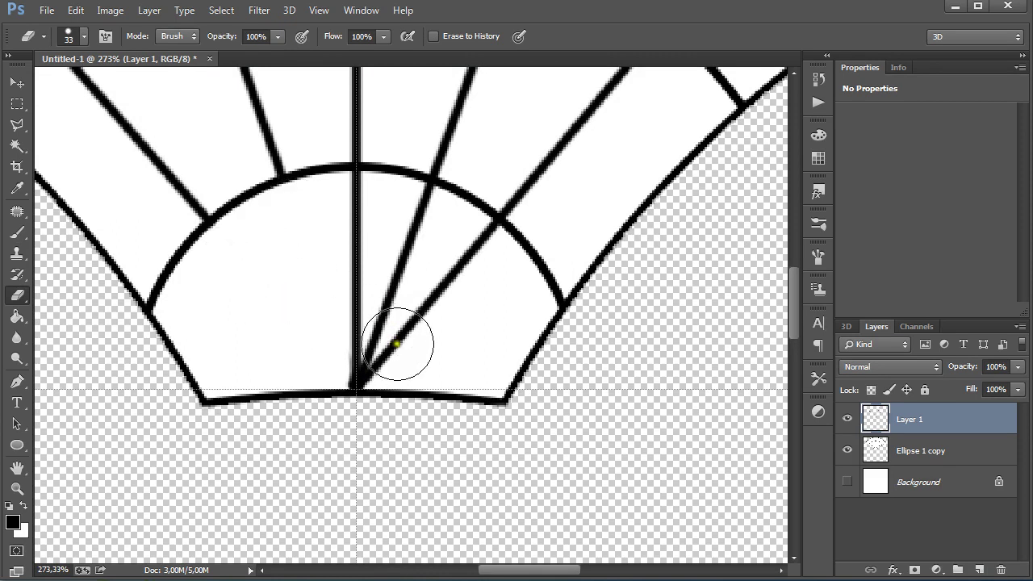
{"action": "mouse_move", "coordinate": [396, 342]}
{"action": "left_mouse_down"}
{"action": "mouse_move", "coordinate": [424, 267]}
{"action": "mouse_move", "coordinate": [427, 222]}
{"action": "mouse_move", "coordinate": [484, 267]}
{"action": "mouse_move", "coordinate": [475, 258]}
{"action": "left_mouse_up"}
{"action": "mouse_move", "coordinate": [415, 376]}
{"action": "left_mouse_down"}
{"action": "mouse_move", "coordinate": [399, 350]}
{"action": "mouse_move", "coordinate": [399, 372]}
{"action": "mouse_move", "coordinate": [398, 350]}
{"action": "left_mouse_up"}
{"action": "scroll", "coordinate": [443, 316], "scroll_direction": "up", "scroll_amount": 5}
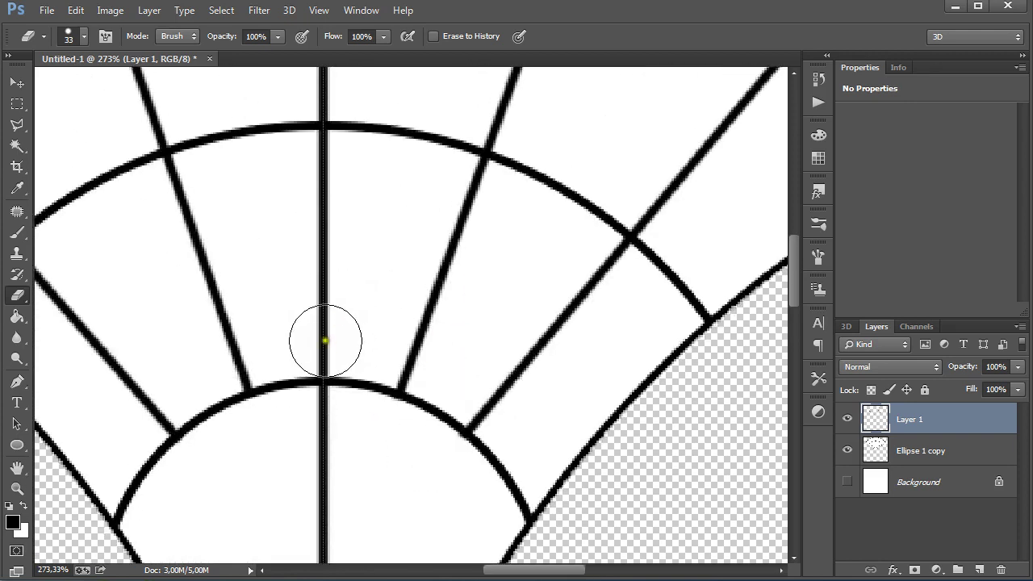
{"action": "left_click_drag", "start_coordinate": [324, 341], "coordinate": [321, 164]}
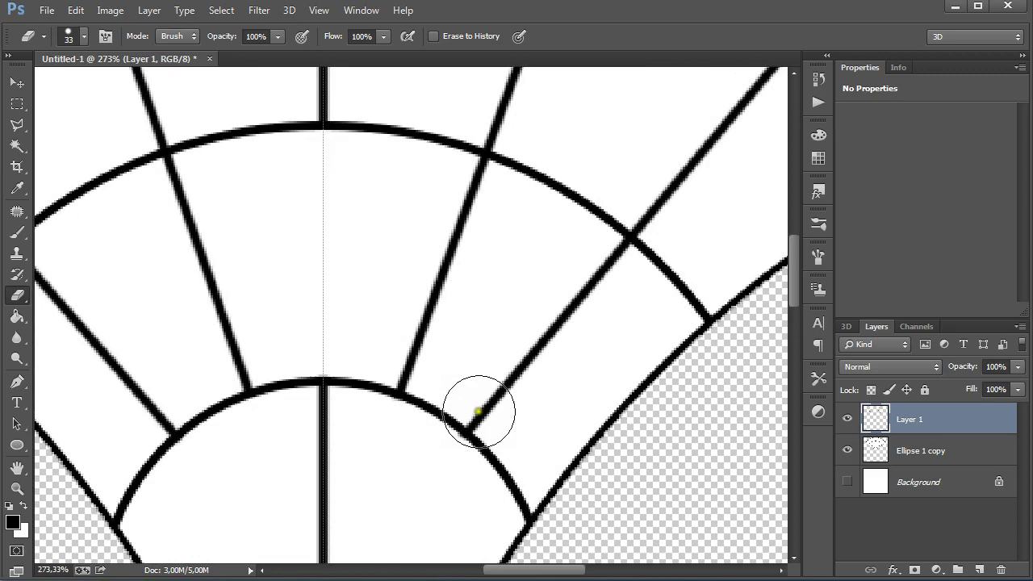
{"action": "left_click_drag", "start_coordinate": [477, 410], "coordinate": [615, 266]}
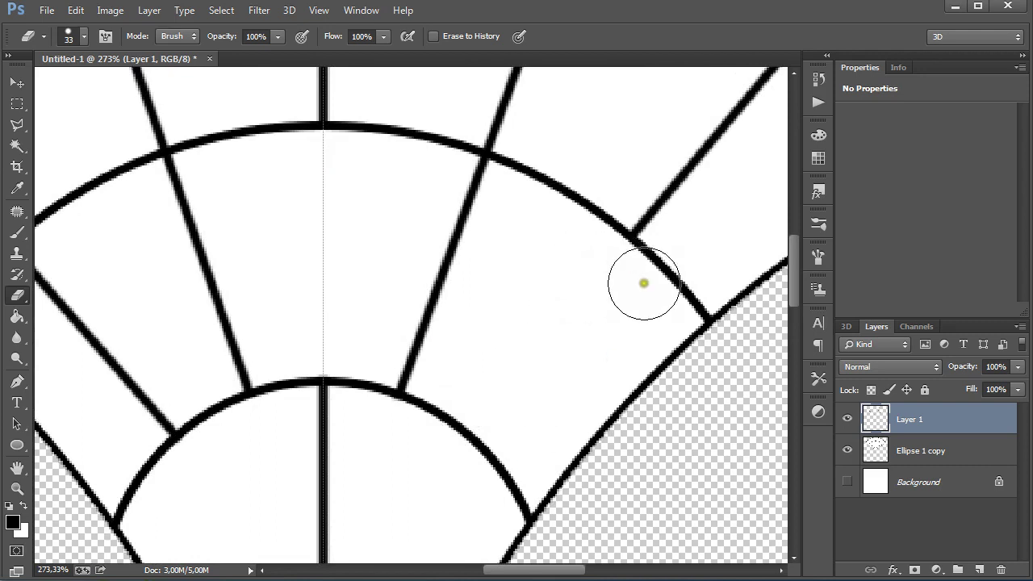
{"action": "mouse_move", "coordinate": [163, 374]}
{"action": "left_mouse_down"}
{"action": "mouse_move", "coordinate": [302, 364]}
{"action": "mouse_move", "coordinate": [307, 408]}
{"action": "mouse_move", "coordinate": [196, 279]}
{"action": "mouse_move", "coordinate": [171, 267]}
{"action": "left_mouse_up"}
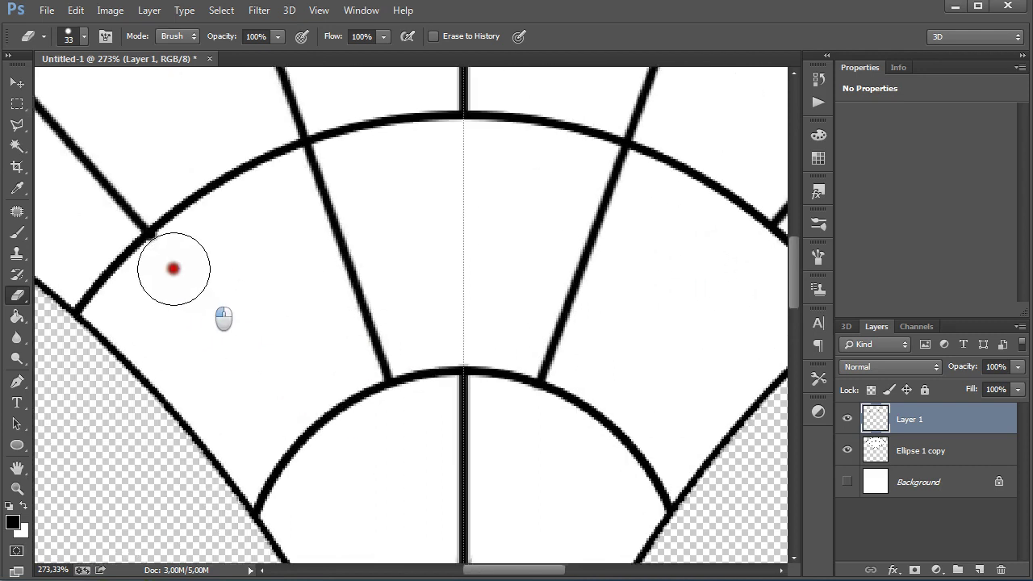
Erase the remaining diagonal and vertical joint segments between the outer arcs to stagger the joints
{"action": "left_click_drag", "start_coordinate": [363, 145], "coordinate": [362, 225]}
{"action": "mouse_move", "coordinate": [339, 424]}
{"action": "left_mouse_down"}
{"action": "mouse_move", "coordinate": [323, 414]}
{"action": "mouse_move", "coordinate": [254, 190]}
{"action": "left_mouse_up"}
{"action": "left_click", "coordinate": [235, 143]}
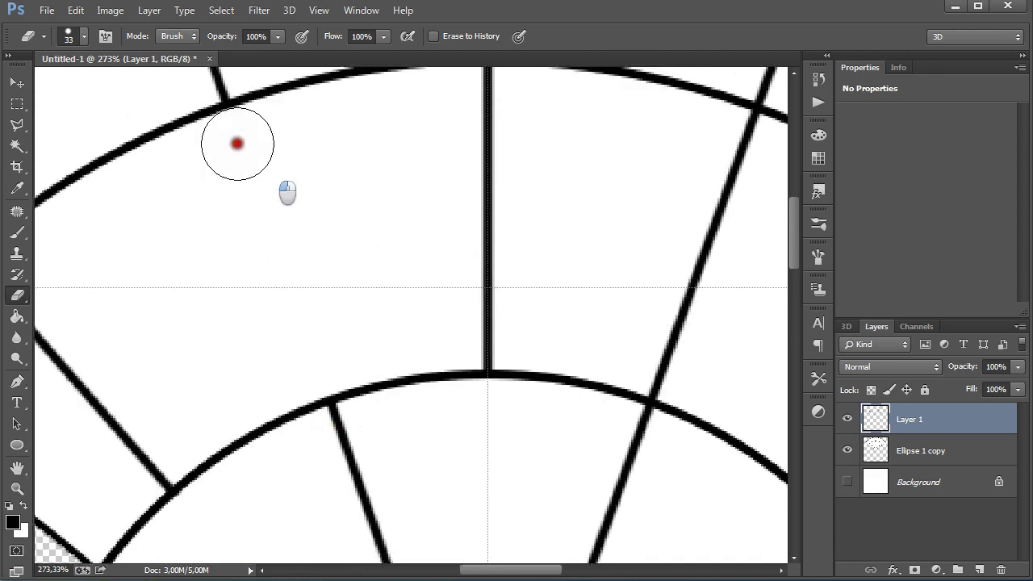
{"action": "left_click_drag", "start_coordinate": [598, 364], "coordinate": [387, 405]}
{"action": "mouse_move", "coordinate": [457, 403]}
{"action": "left_mouse_down"}
{"action": "mouse_move", "coordinate": [533, 224]}
{"action": "mouse_move", "coordinate": [534, 186]}
{"action": "left_mouse_up"}
{"action": "left_click_drag", "start_coordinate": [547, 237], "coordinate": [724, 379]}
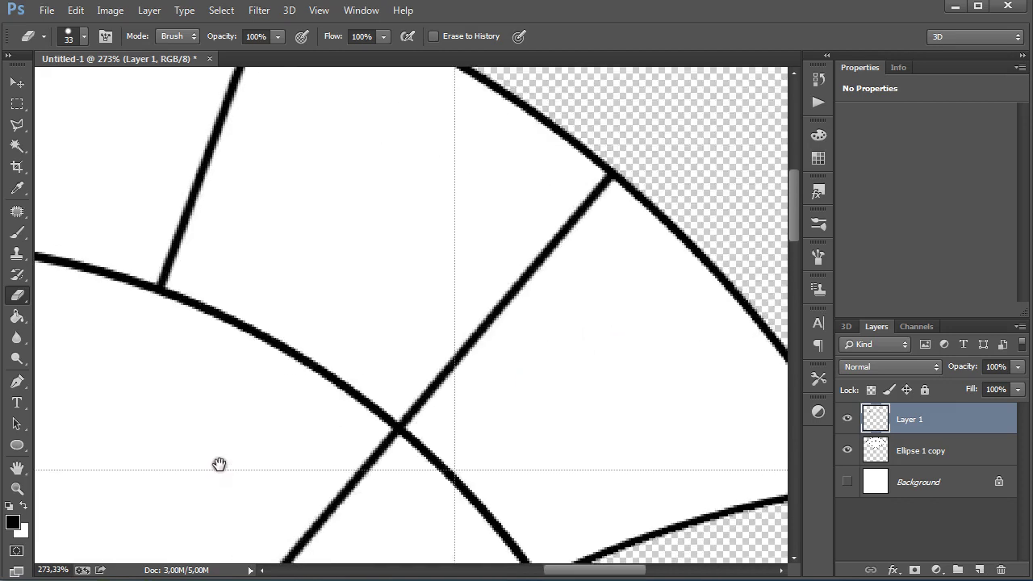
{"action": "left_click_drag", "start_coordinate": [424, 393], "coordinate": [595, 205]}
{"action": "left_click_drag", "start_coordinate": [149, 289], "coordinate": [429, 371]}
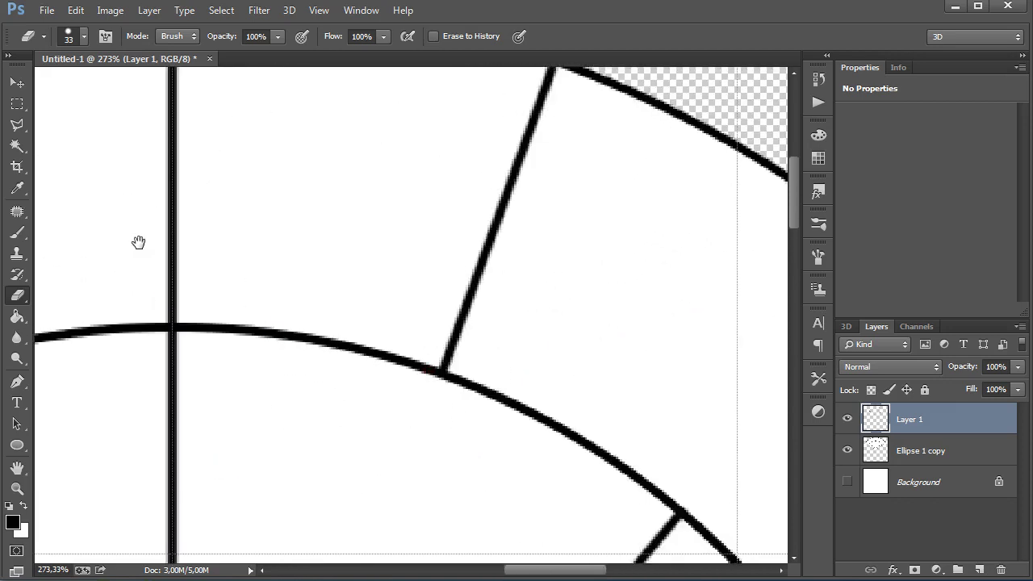
{"action": "left_click_drag", "start_coordinate": [138, 240], "coordinate": [299, 406]}
{"action": "left_click_drag", "start_coordinate": [312, 460], "coordinate": [320, 183]}
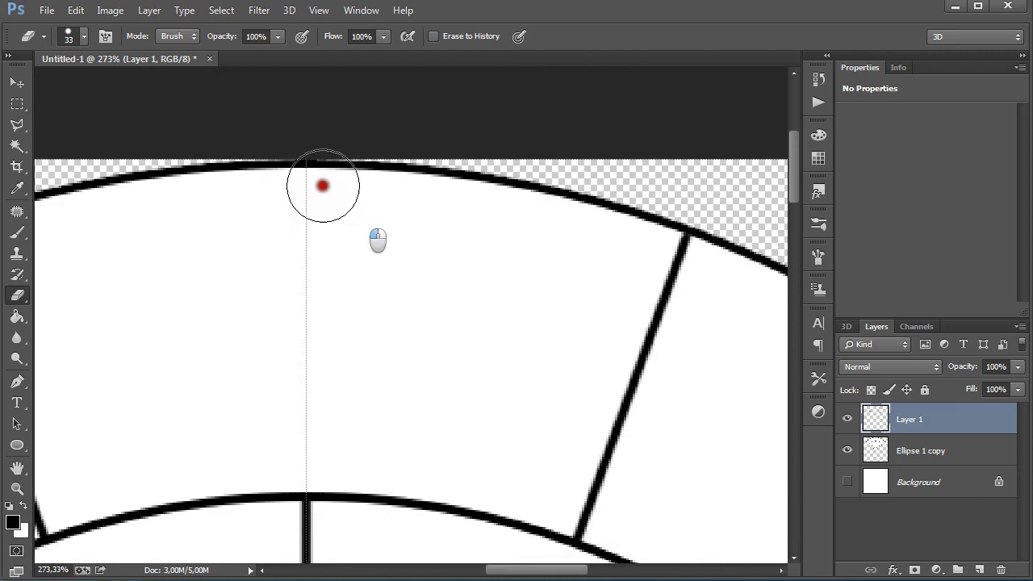
{"action": "left_click_drag", "start_coordinate": [273, 348], "coordinate": [706, 201]}
{"action": "left_click_drag", "start_coordinate": [365, 437], "coordinate": [627, 302]}
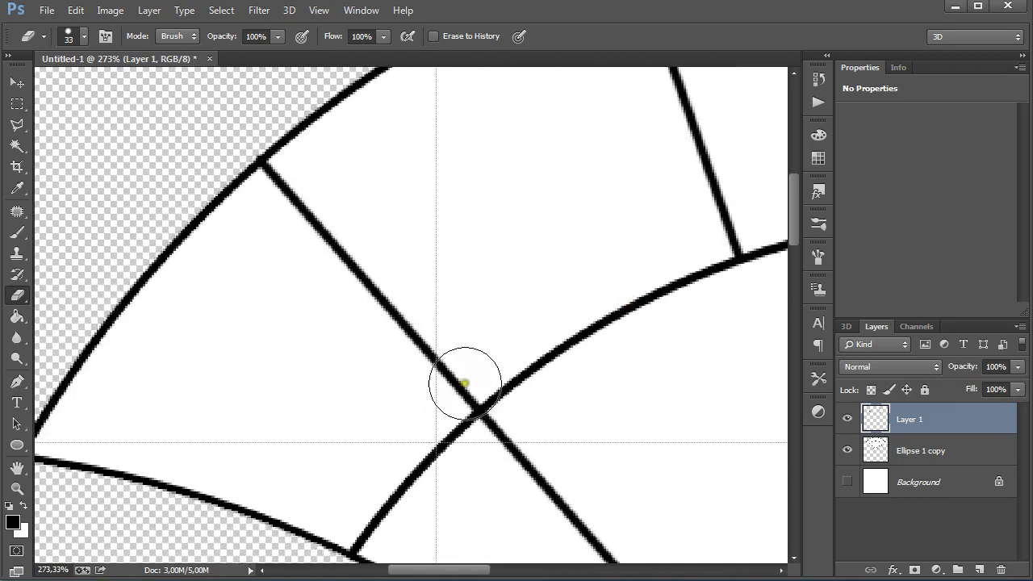
{"action": "left_click_drag", "start_coordinate": [468, 396], "coordinate": [272, 173]}
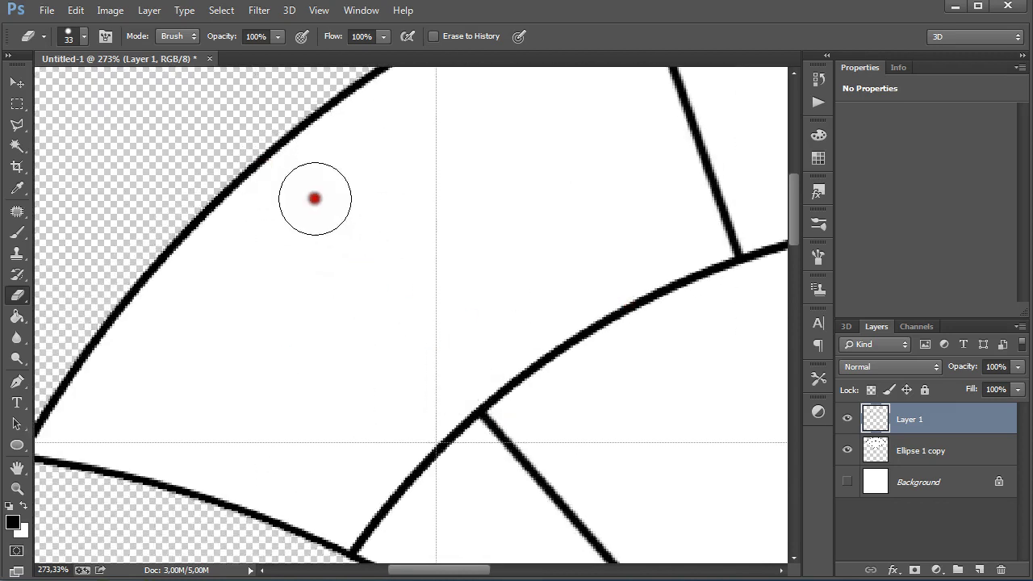
{"action": "left_click", "coordinate": [479, 304], "text": "ctrl+alt"}
{"action": "left_click_drag", "start_coordinate": [613, 374], "coordinate": [526, 342]}
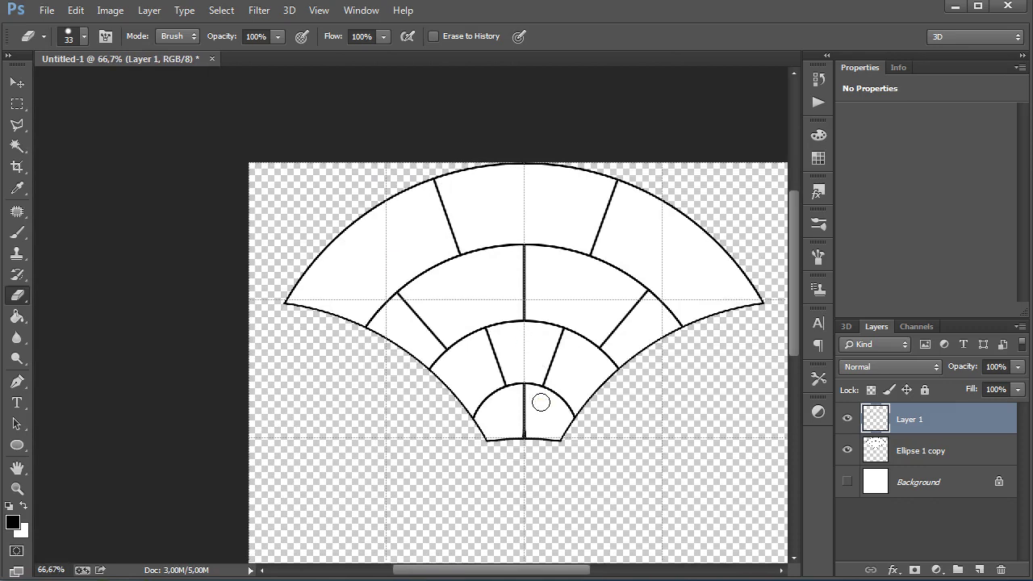
Merge Ellipse 1 copy with Layer 1 and duplicate the merged layer
{"action": "left_click", "coordinate": [903, 466], "text": "shift"}
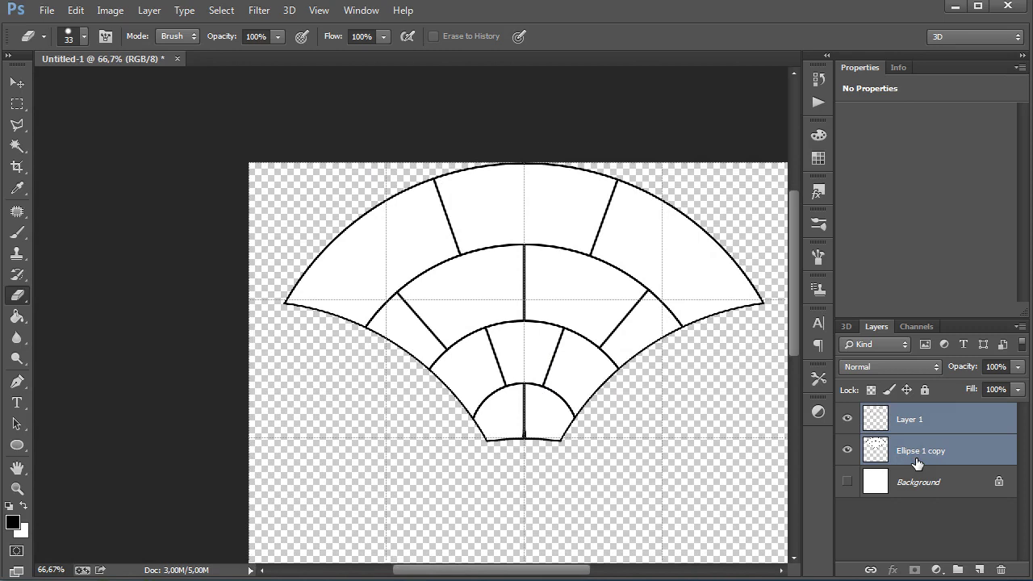
{"action": "key", "text": "ctrl+e"}
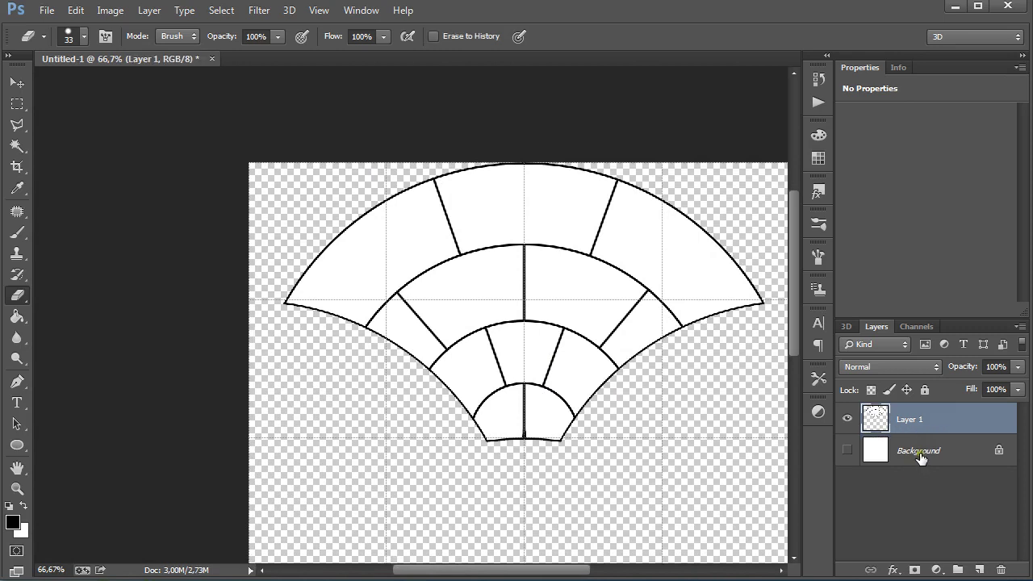
{"action": "key", "text": "ctrl+j"}
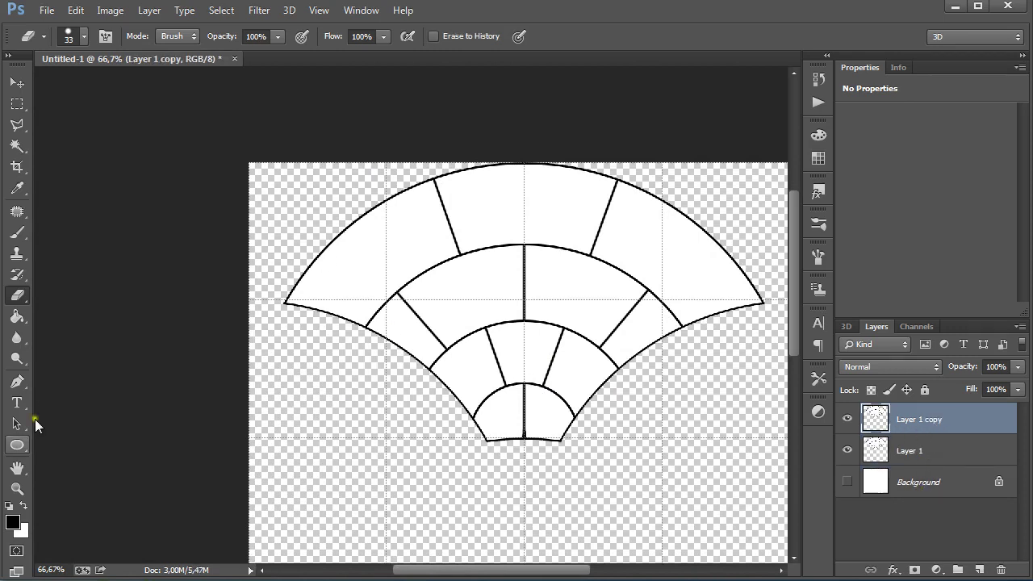
Offset Layer 1 copy by +512 horizontally and -256 vertically with Wrap Around
{"action": "double_click", "coordinate": [17, 488]}
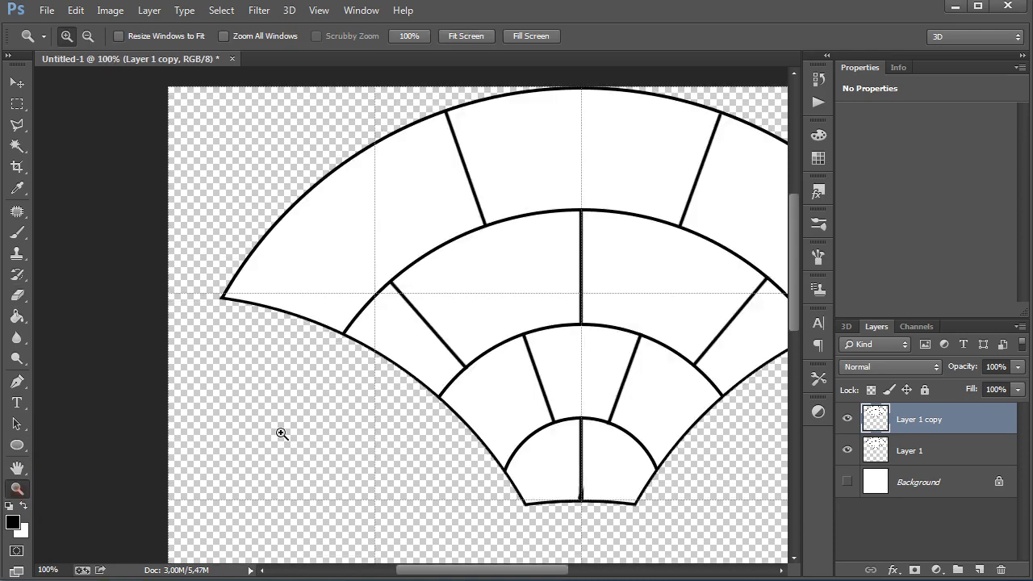
{"action": "double_click", "coordinate": [14, 465]}
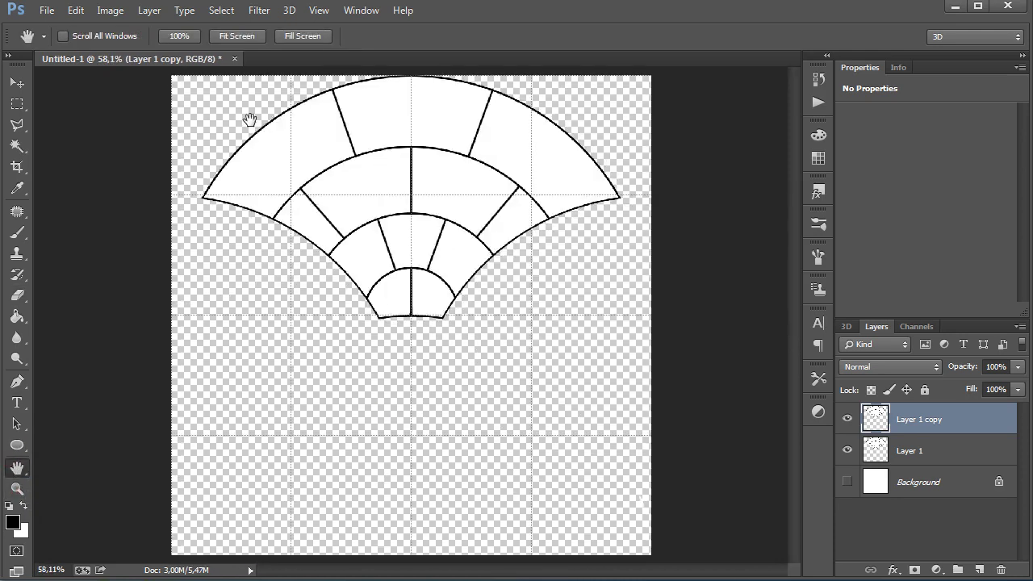
{"action": "left_click", "coordinate": [259, 11]}
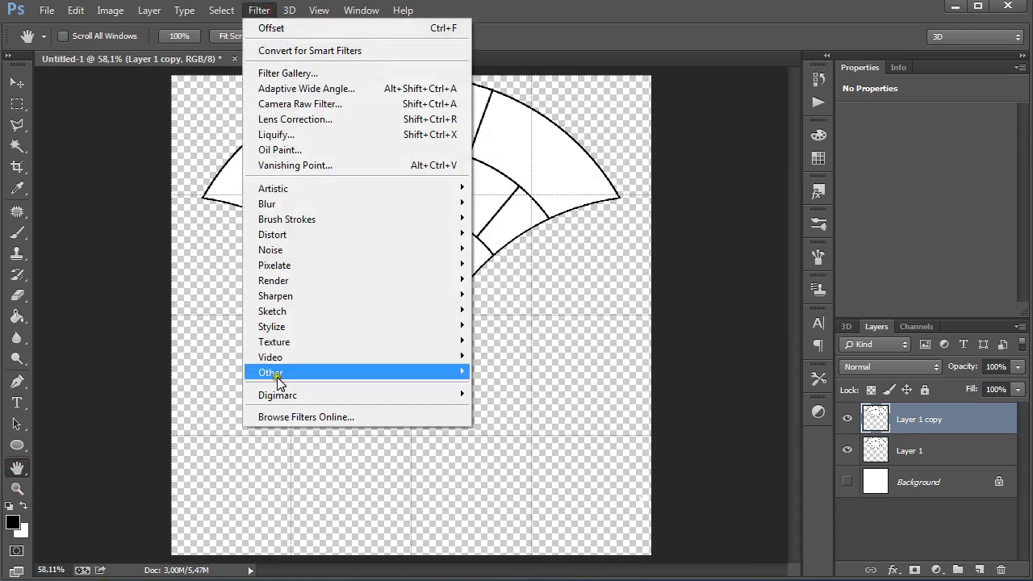
{"action": "mouse_move", "coordinate": [271, 372]}
{"action": "left_click", "coordinate": [217, 430]}
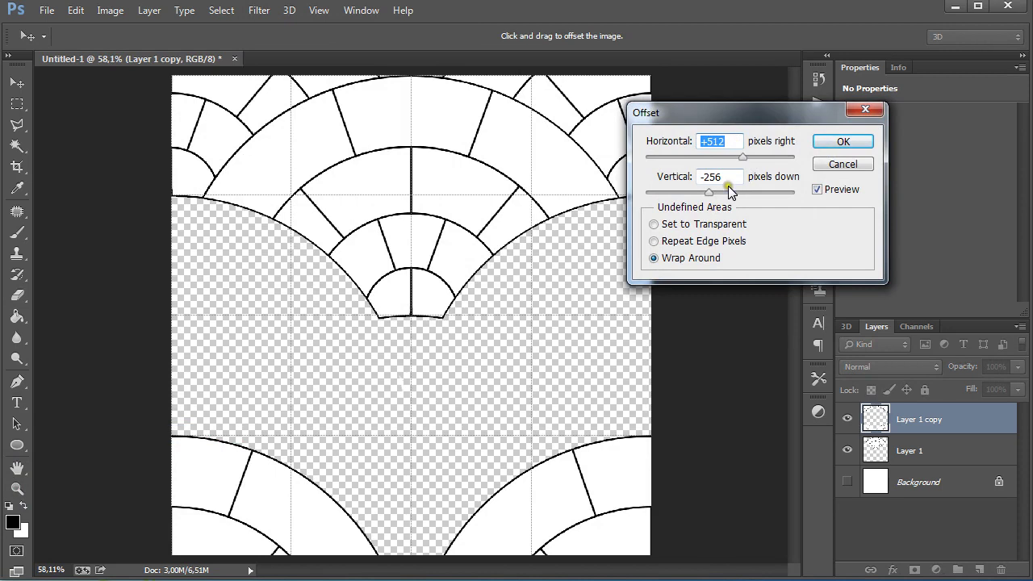
{"action": "left_click", "coordinate": [842, 143]}
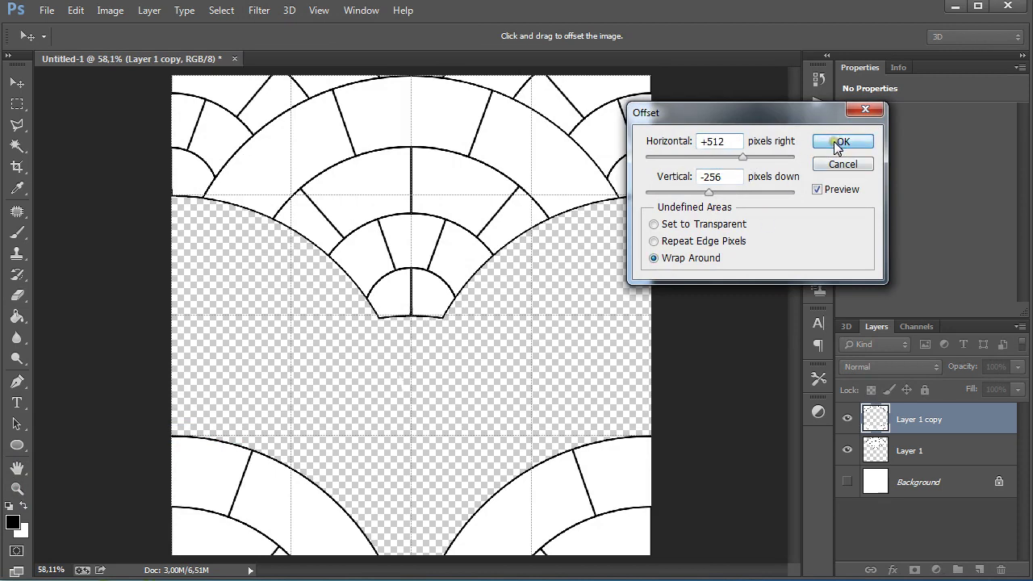
Duplicate Layer 1 and offset the new copy 0 horizontally, 512 vertically with Wrap Around
{"action": "left_click", "coordinate": [879, 457]}
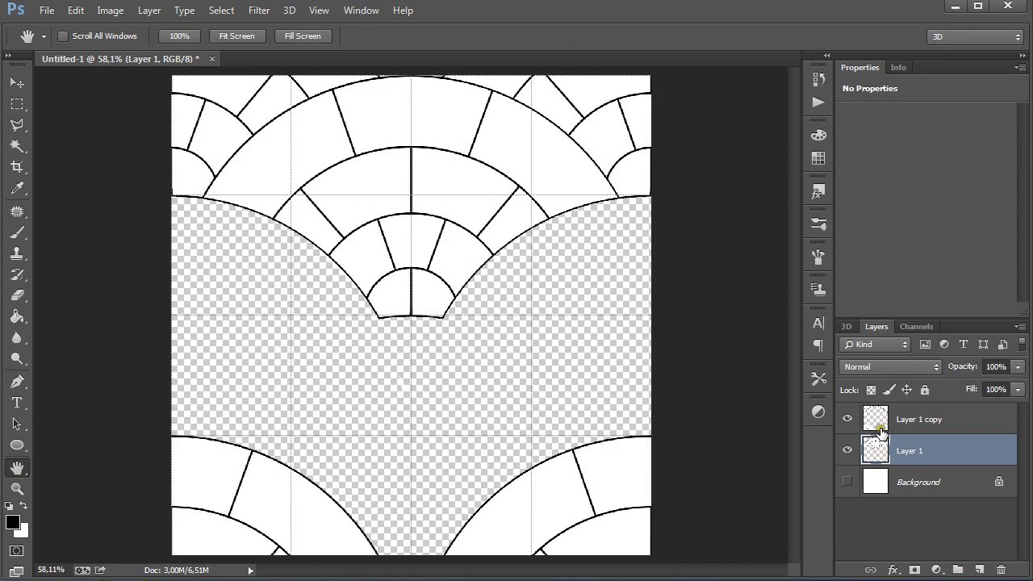
{"action": "double_click", "coordinate": [848, 454]}
{"action": "key", "text": "ctrl+j"}
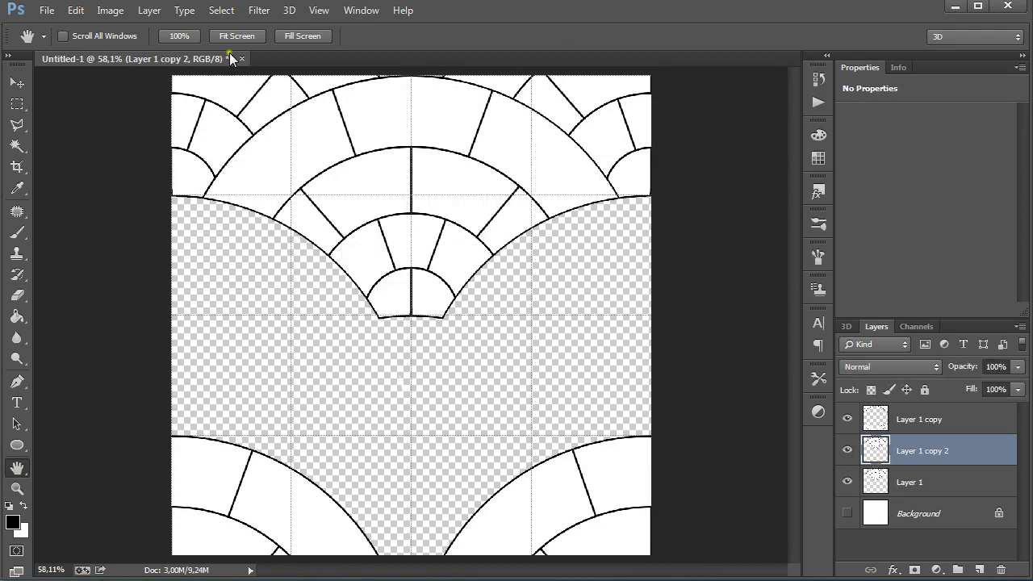
{"action": "left_click", "coordinate": [258, 10]}
{"action": "mouse_move", "coordinate": [355, 372]}
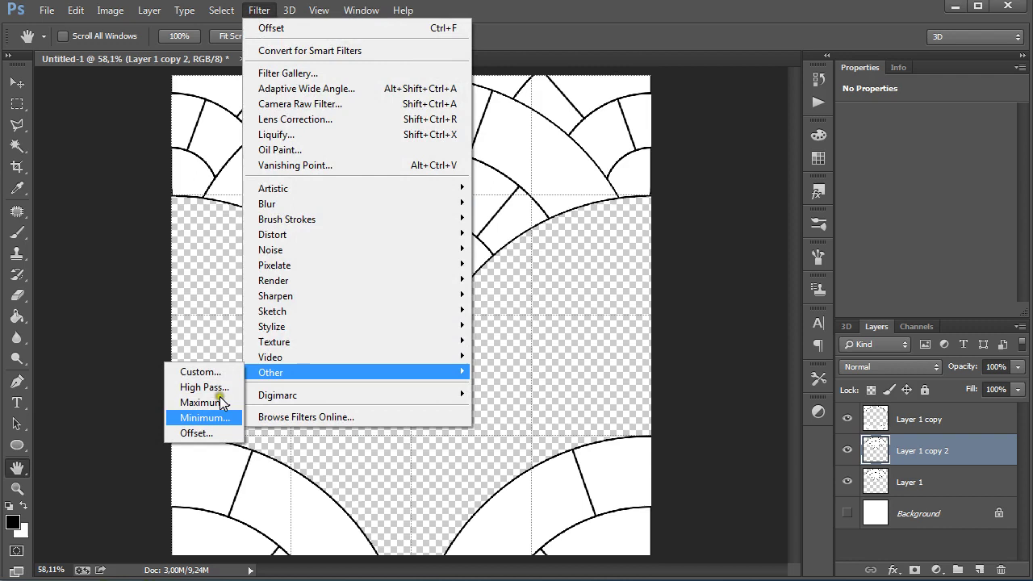
{"action": "left_click", "coordinate": [196, 432]}
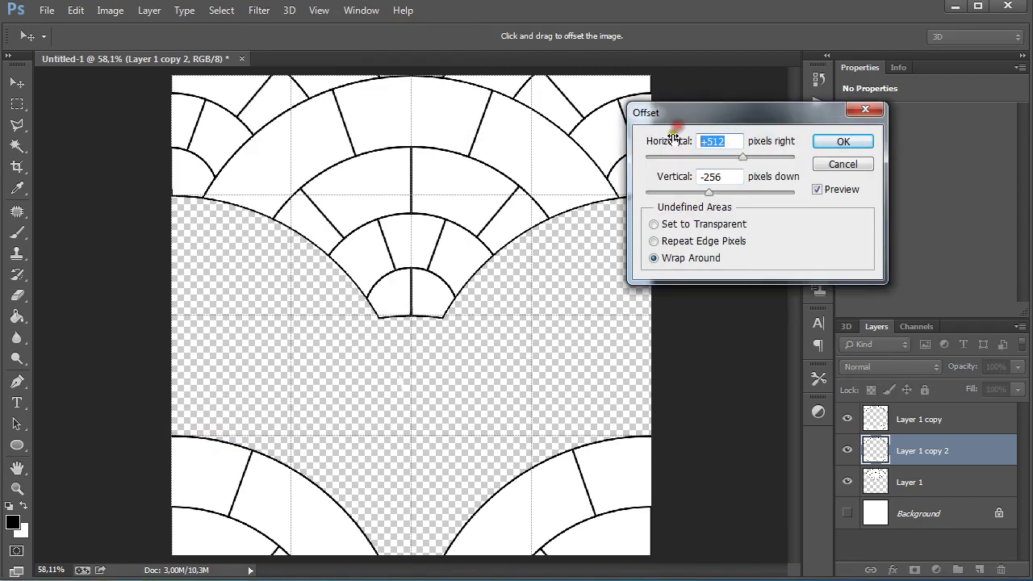
{"action": "type", "text": "0"}
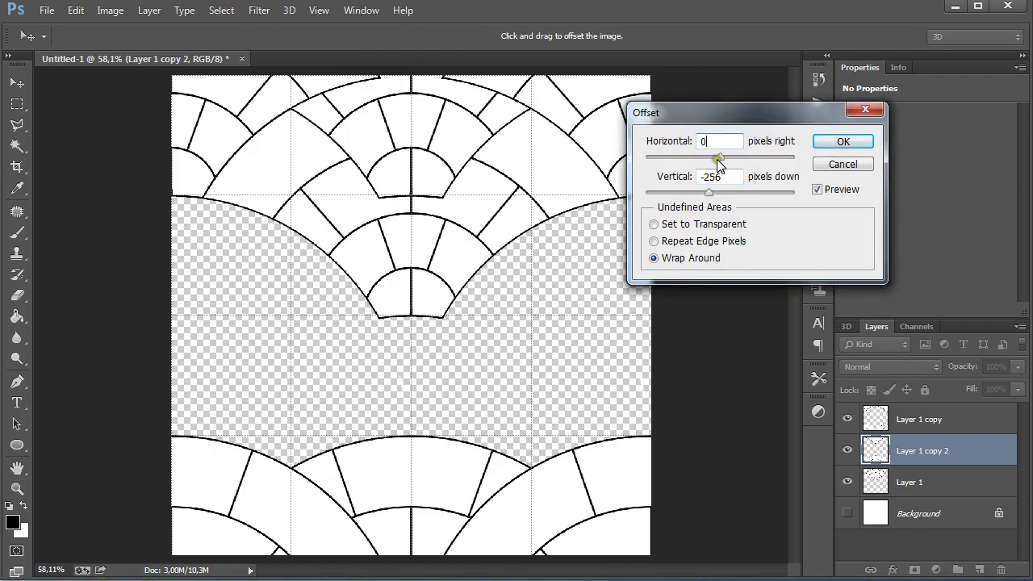
{"action": "double_click", "coordinate": [714, 177]}
{"action": "type", "text": "512"}
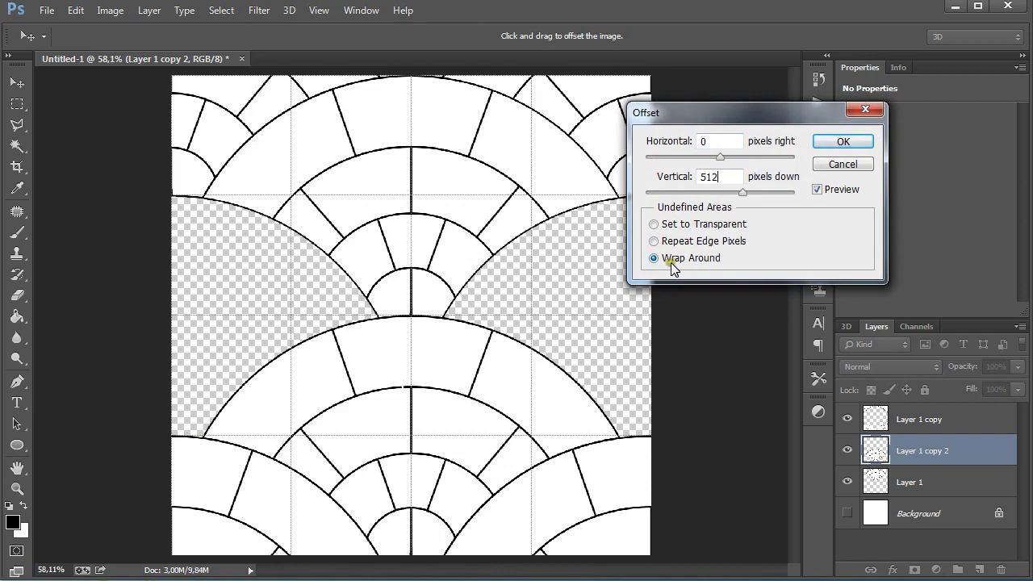
{"action": "left_click", "coordinate": [843, 141]}
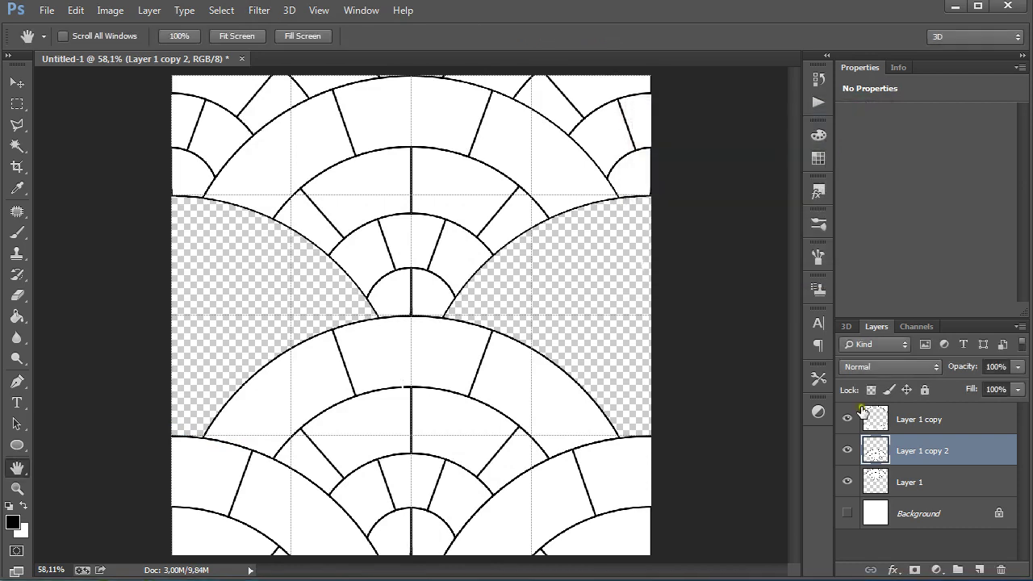
{"action": "left_click", "coordinate": [882, 486]}
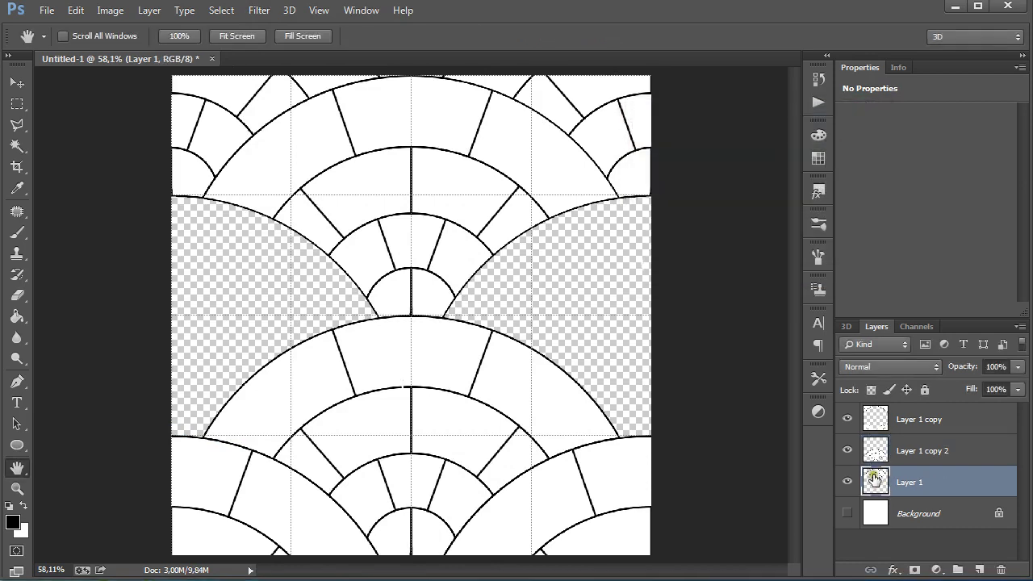
Duplicate Layer 1 and offset the copy 512 across and 256 down with Wrap Around
{"action": "left_click", "coordinate": [847, 482]}
{"action": "left_click_drag", "start_coordinate": [870, 483], "coordinate": [872, 480]}
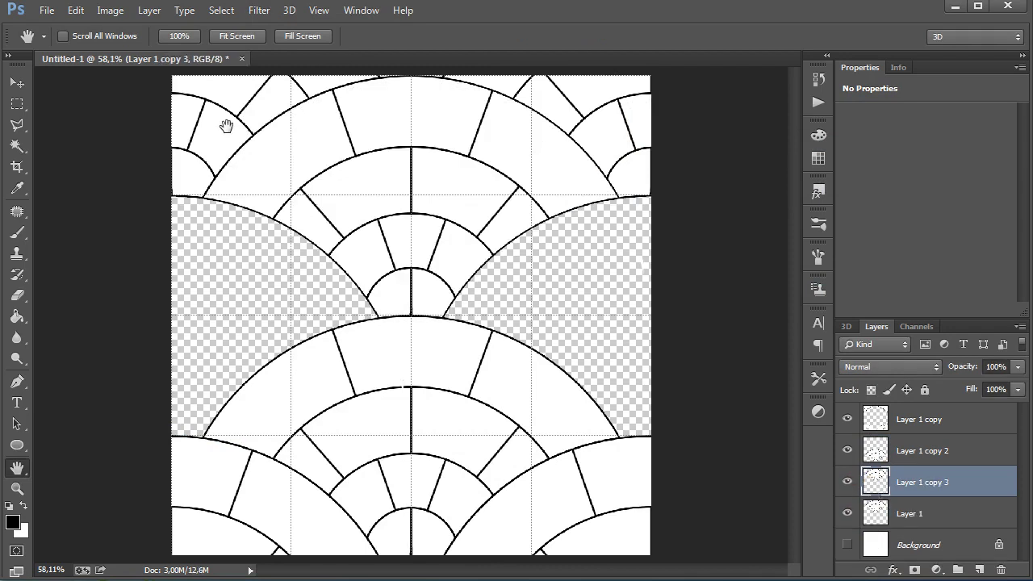
{"action": "left_click", "coordinate": [257, 12]}
{"action": "mouse_move", "coordinate": [278, 372]}
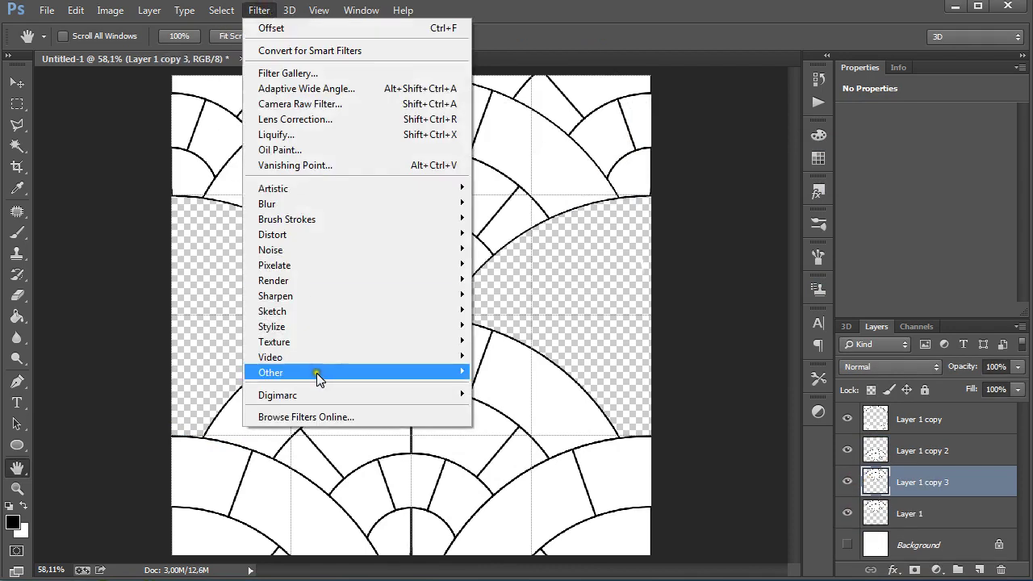
{"action": "left_click", "coordinate": [208, 432]}
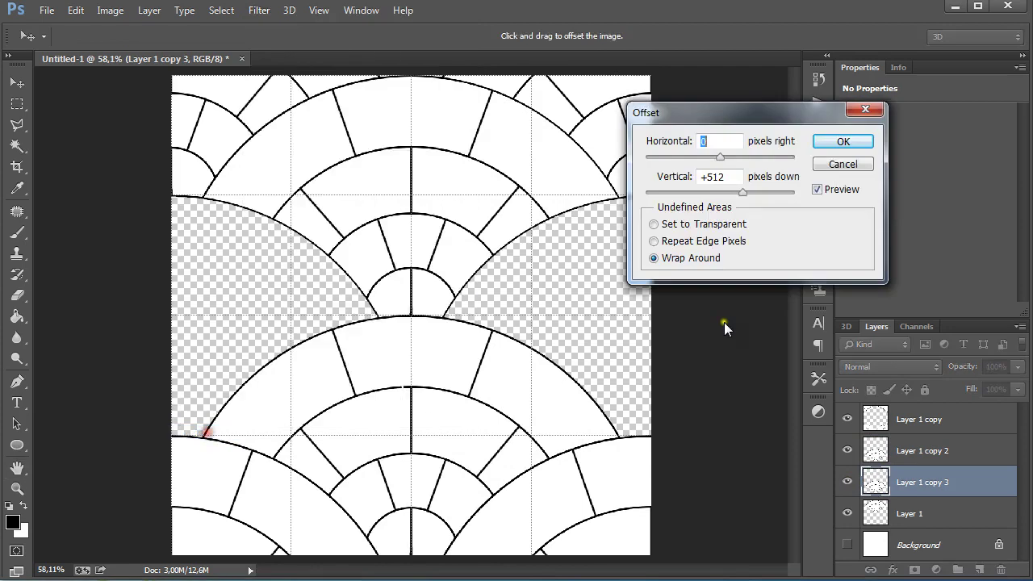
{"action": "double_click", "coordinate": [729, 171]}
{"action": "type", "text": "0"}
{"action": "double_click", "coordinate": [719, 145]}
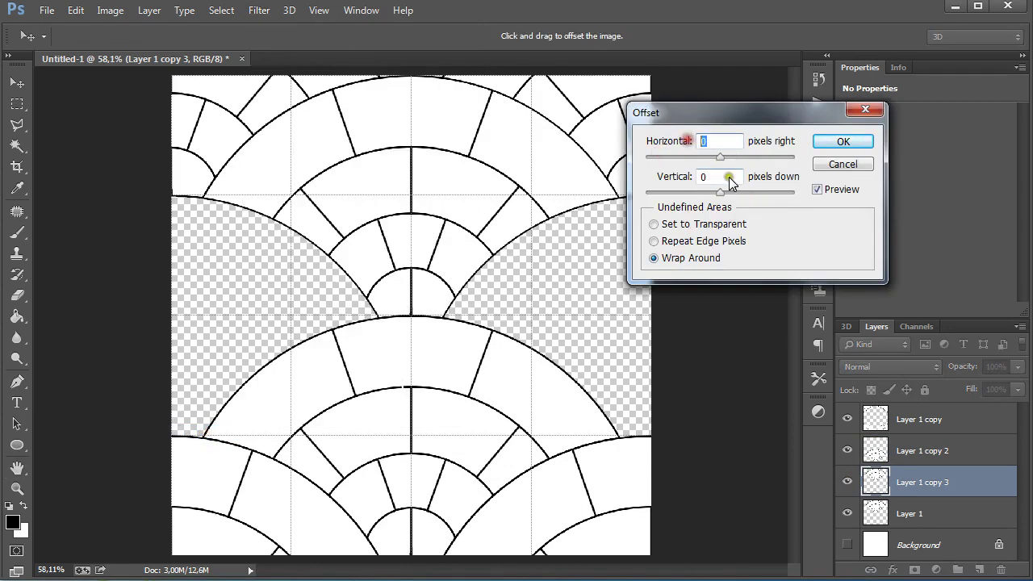
{"action": "type", "text": "512"}
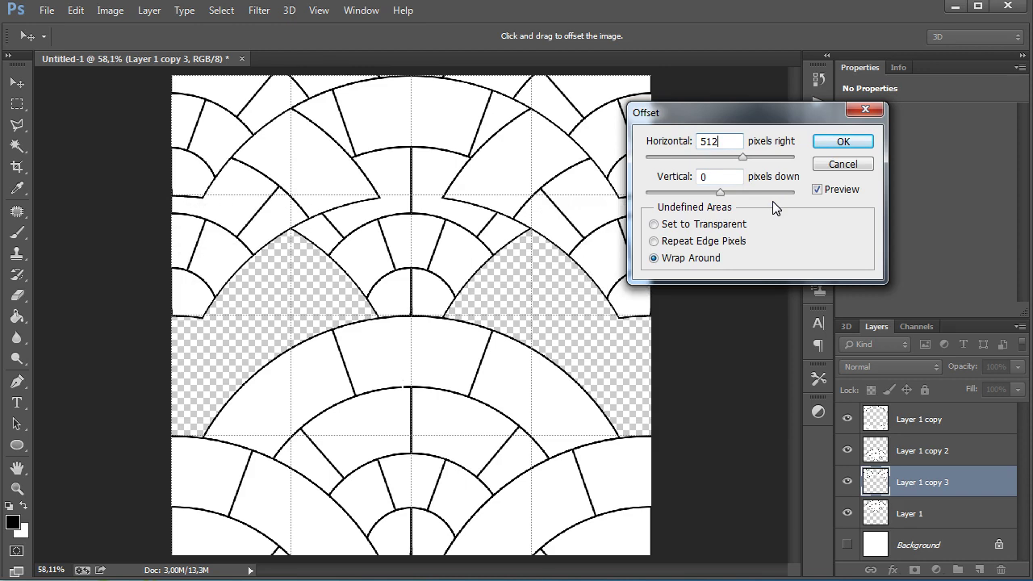
{"action": "double_click", "coordinate": [702, 176]}
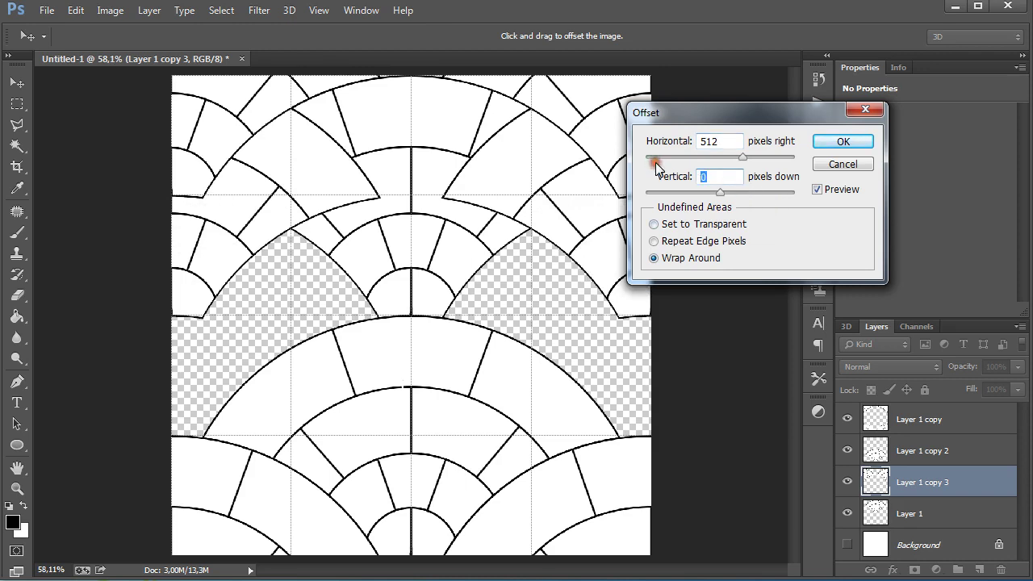
{"action": "type", "text": "256"}
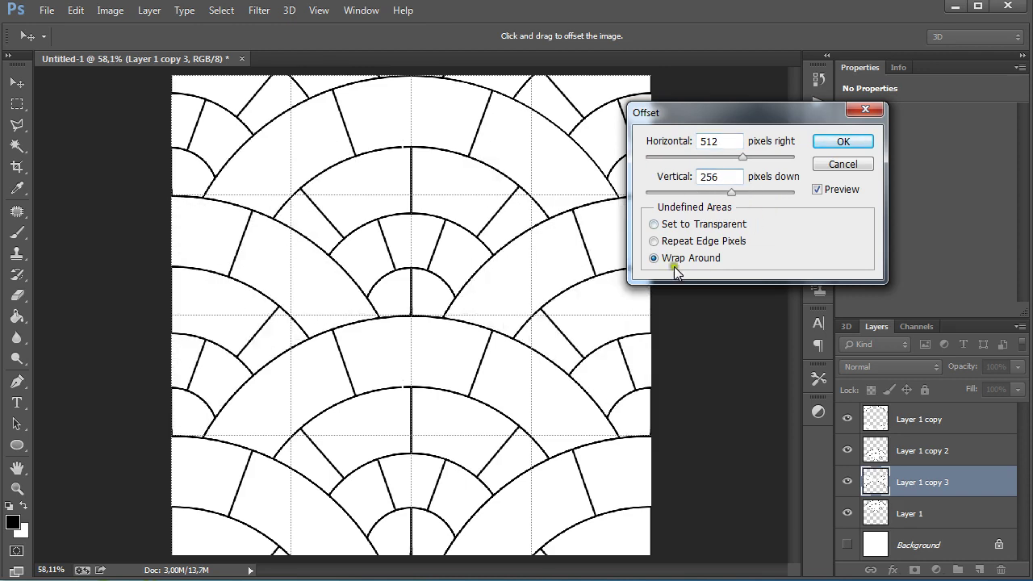
{"action": "left_click", "coordinate": [843, 141]}
Stamp all visible layers into a new Layer 2 with Ctrl+Alt+Shift+E and hide the guides
{"action": "key", "text": "h"}
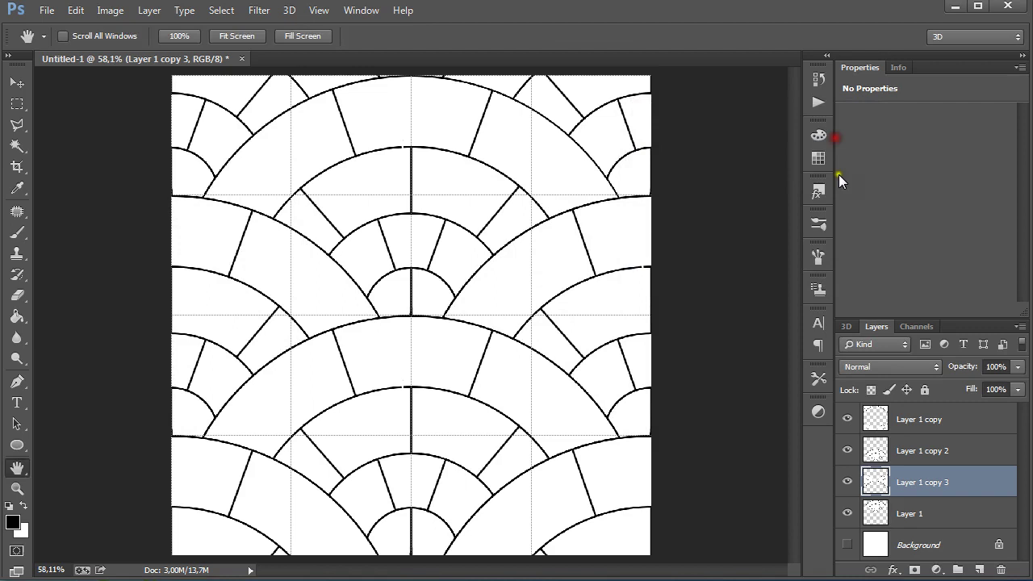
{"action": "left_click", "coordinate": [938, 420]}
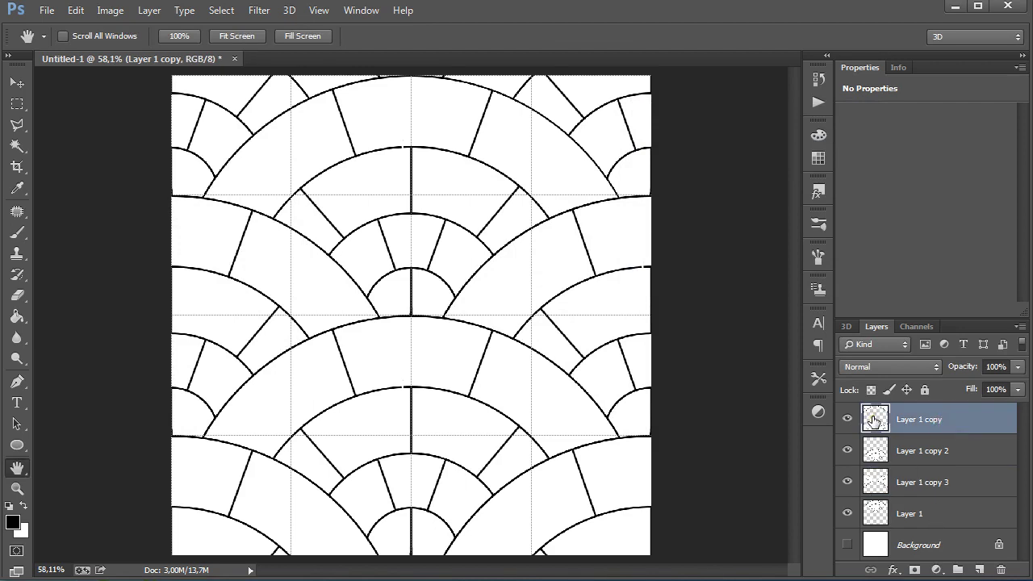
{"action": "key", "text": "ctrl+alt+shift+e"}
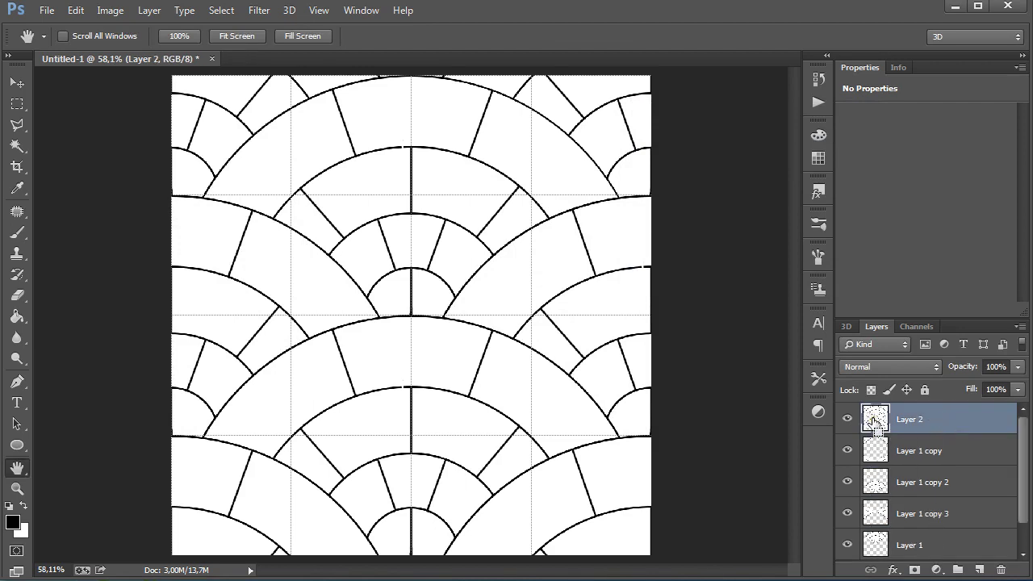
{"action": "double_click", "coordinate": [861, 71]}
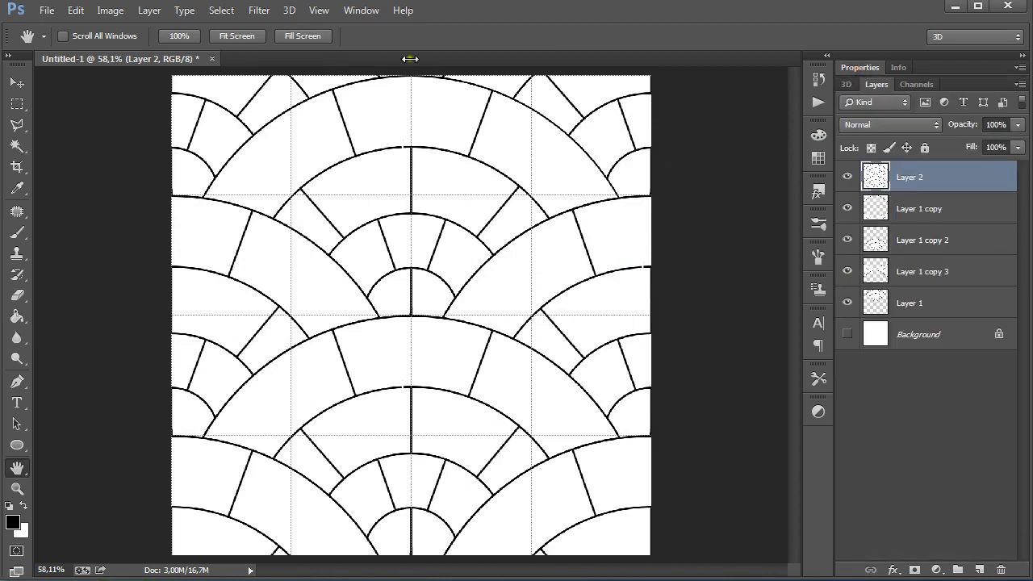
{"action": "left_click", "coordinate": [319, 9]}
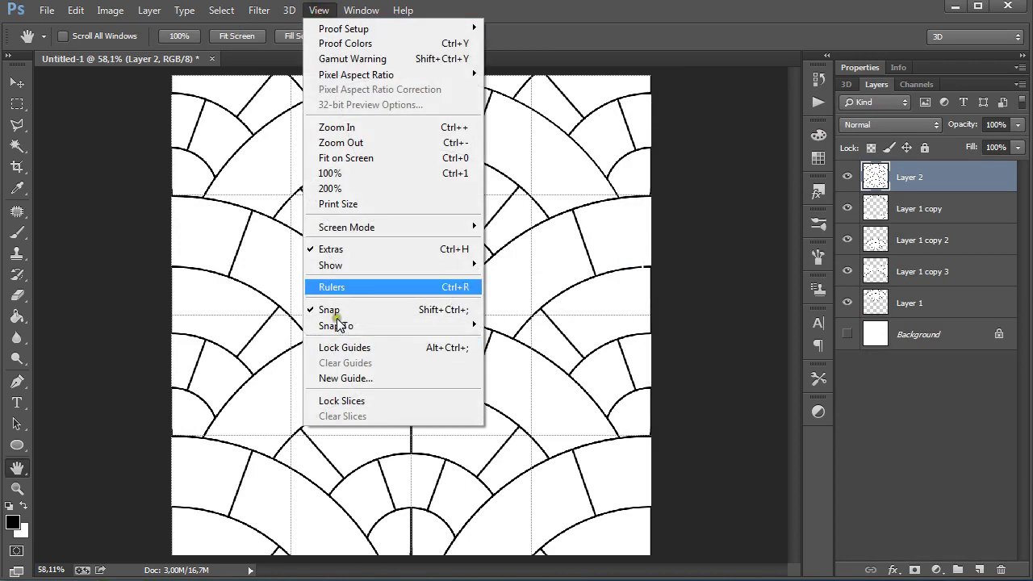
{"action": "mouse_move", "coordinate": [331, 264]}
{"action": "left_click", "coordinate": [226, 316]}
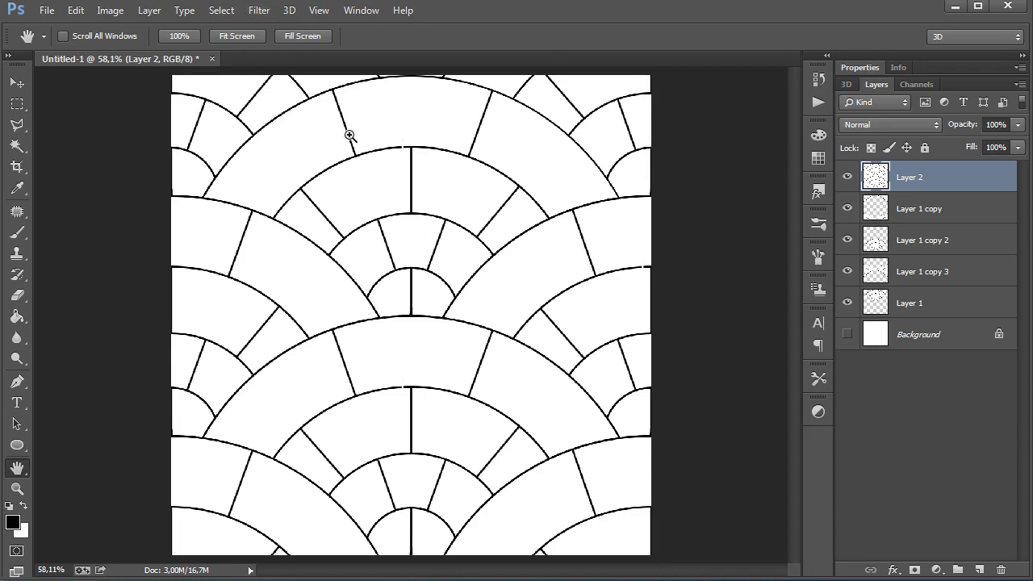
Zoom in on the breaks in the upper arcs and paint black strokes to close them
{"action": "left_click_drag", "start_coordinate": [350, 134], "coordinate": [468, 224]}
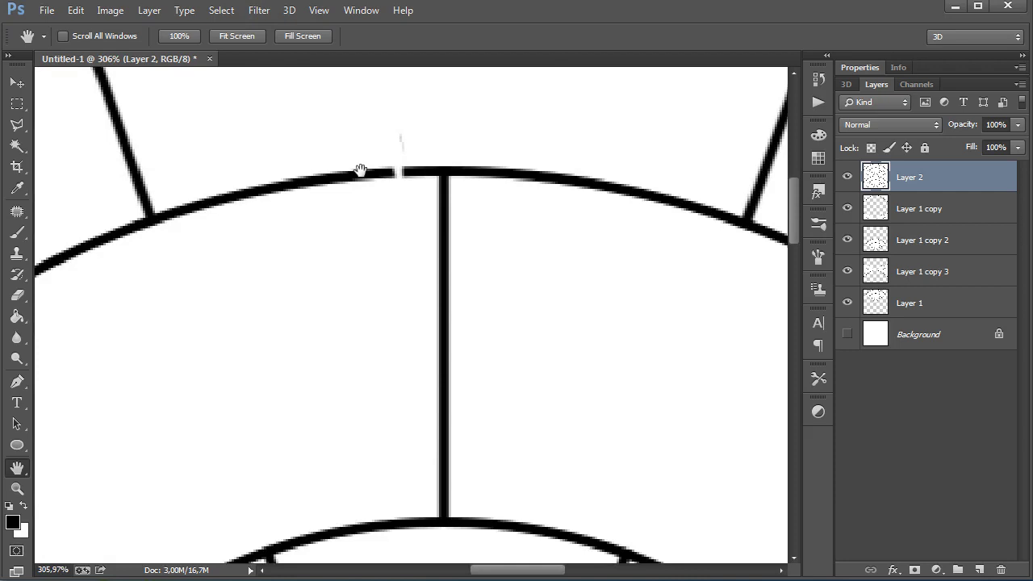
{"action": "left_click", "coordinate": [438, 267], "text": "alt"}
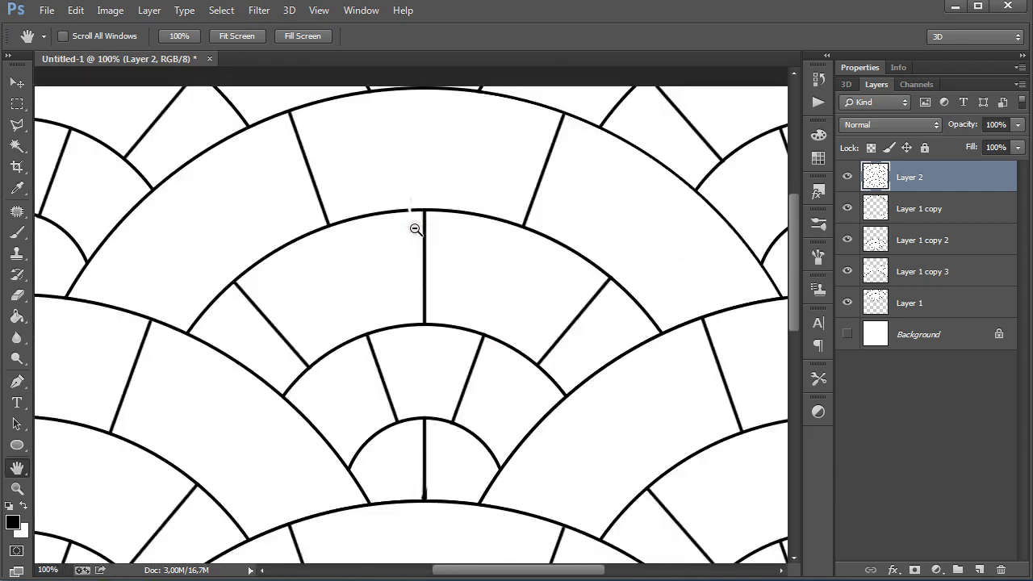
{"action": "scroll", "coordinate": [426, 361], "scroll_direction": "down", "scroll_amount": 5}
{"action": "scroll", "coordinate": [436, 387], "scroll_direction": "down", "scroll_amount": 2}
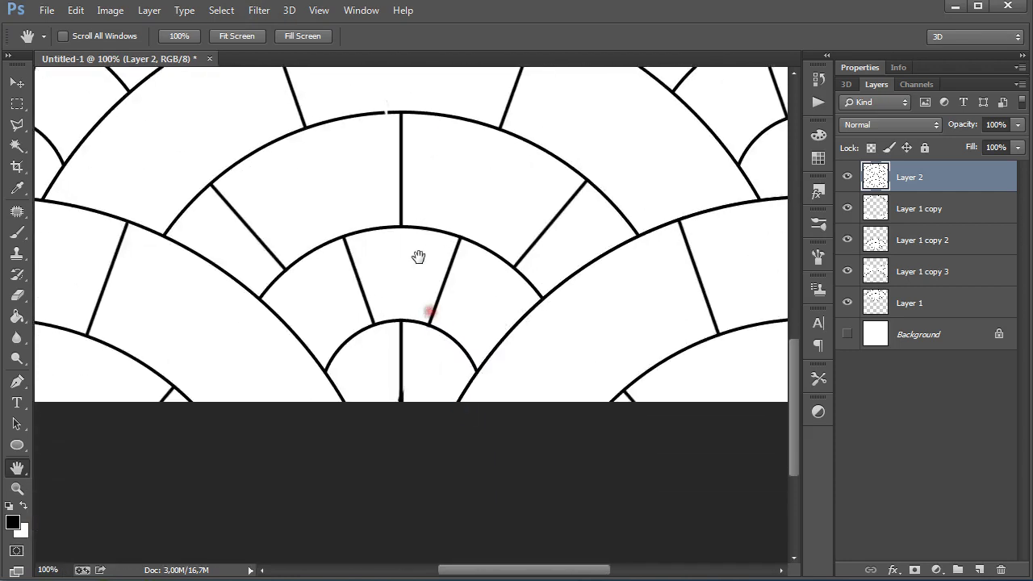
{"action": "left_click_drag", "start_coordinate": [443, 278], "coordinate": [440, 339]}
{"action": "key", "text": "ctrl+space"}
{"action": "left_click_drag", "start_coordinate": [380, 282], "coordinate": [459, 381]}
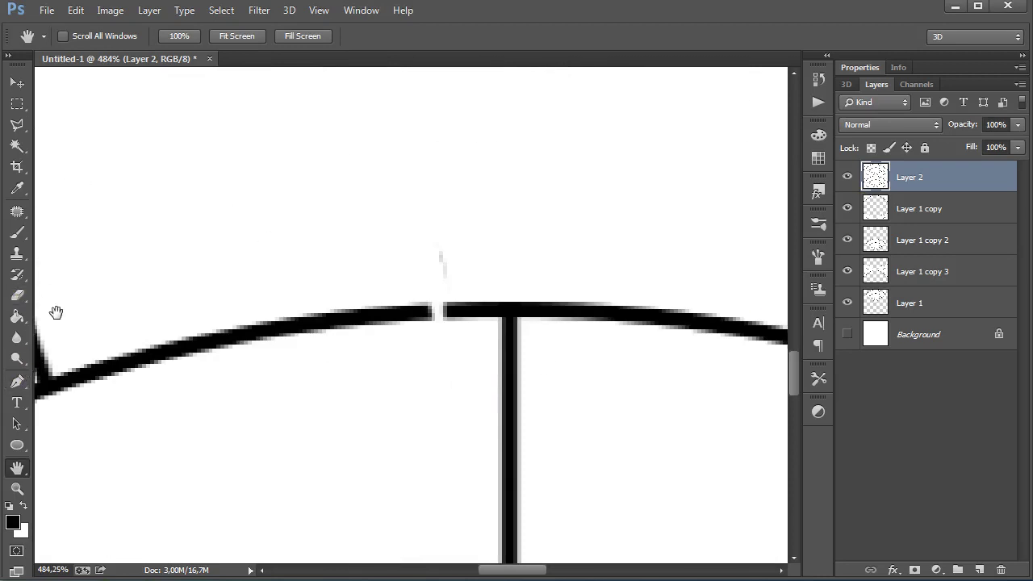
{"action": "key", "text": "b"}
{"action": "left_click_drag", "start_coordinate": [427, 312], "coordinate": [454, 310]}
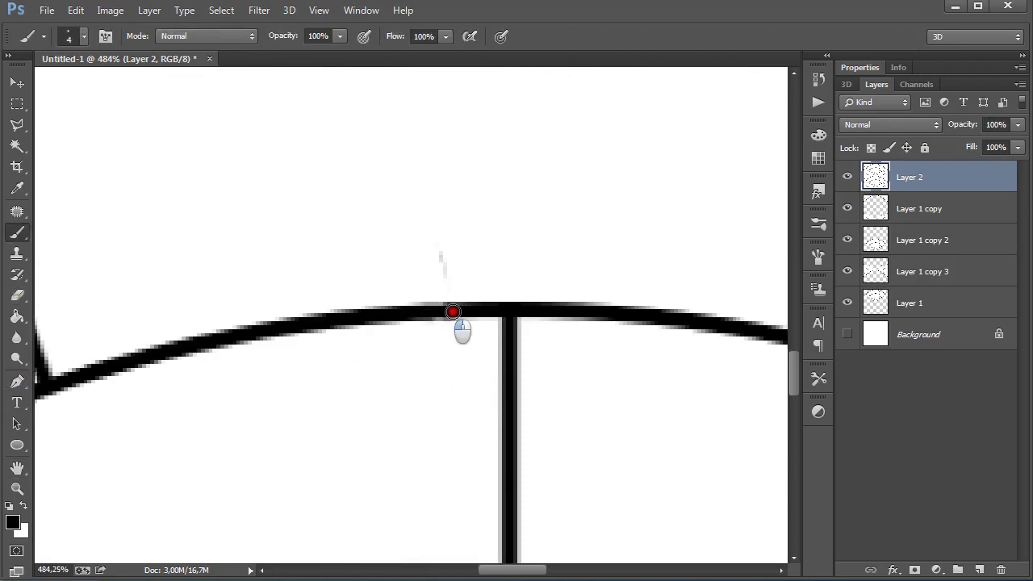
{"action": "left_click", "coordinate": [481, 239], "text": "ctrl+alt"}
{"action": "scroll", "coordinate": [473, 323], "scroll_direction": "down", "scroll_amount": 1}
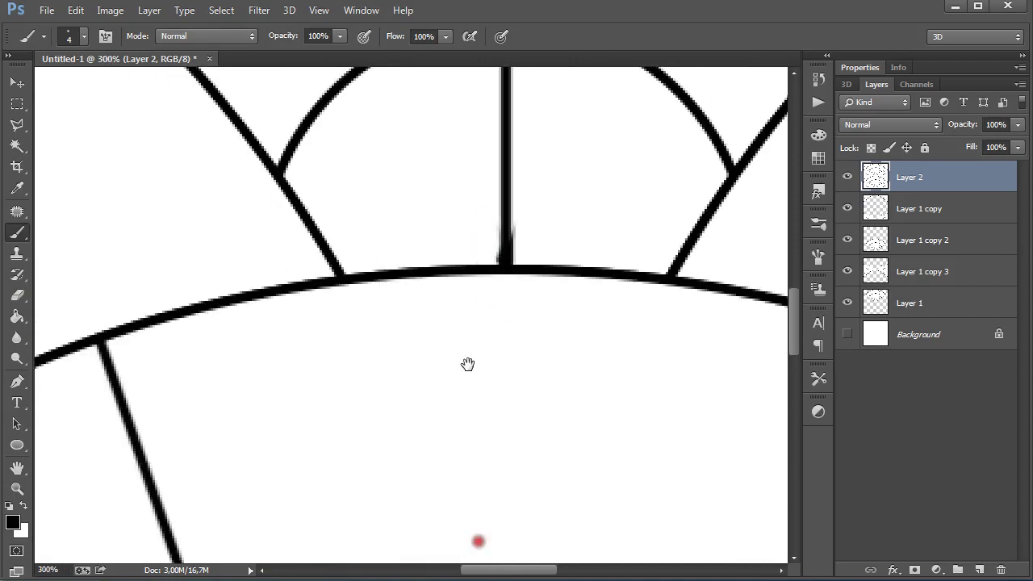
{"action": "scroll", "coordinate": [473, 277], "scroll_direction": "down", "scroll_amount": 1}
{"action": "scroll", "coordinate": [472, 355], "scroll_direction": "up", "scroll_amount": 1}
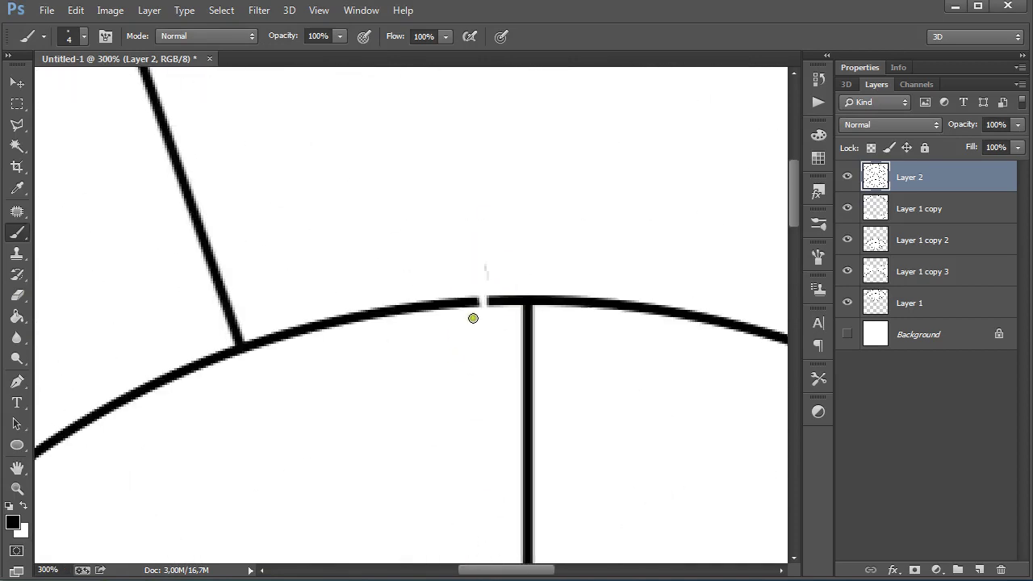
{"action": "left_click_drag", "start_coordinate": [474, 303], "coordinate": [494, 303]}
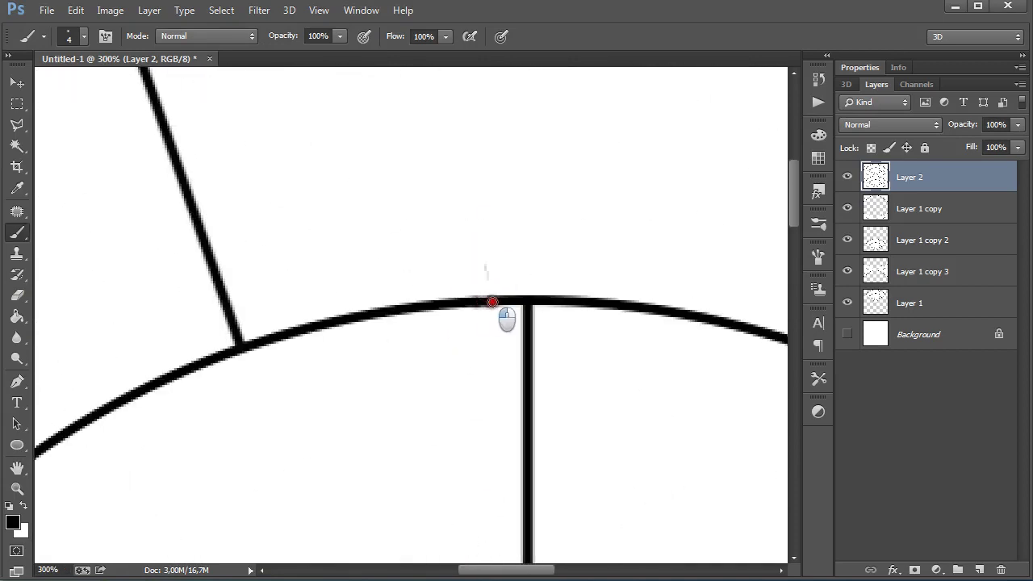
Close the arc gap at the pattern's right edge with a black brush stroke
{"action": "left_click", "coordinate": [551, 307], "text": "ctrl+alt"}
{"action": "left_click", "coordinate": [551, 306], "text": "ctrl+alt"}
{"action": "left_click_drag", "start_coordinate": [576, 396], "coordinate": [438, 191]}
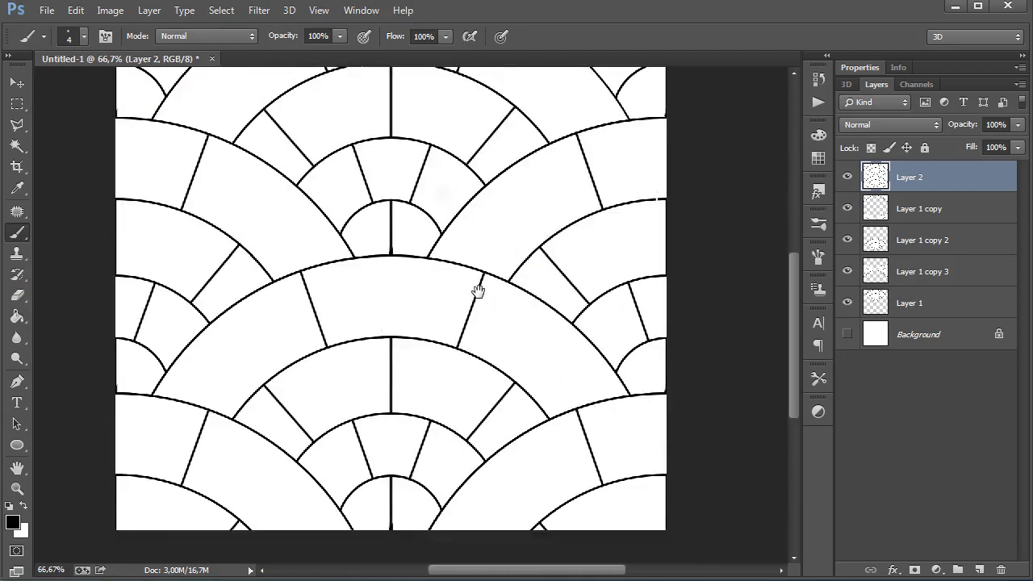
{"action": "left_click_drag", "start_coordinate": [610, 163], "coordinate": [724, 264]}
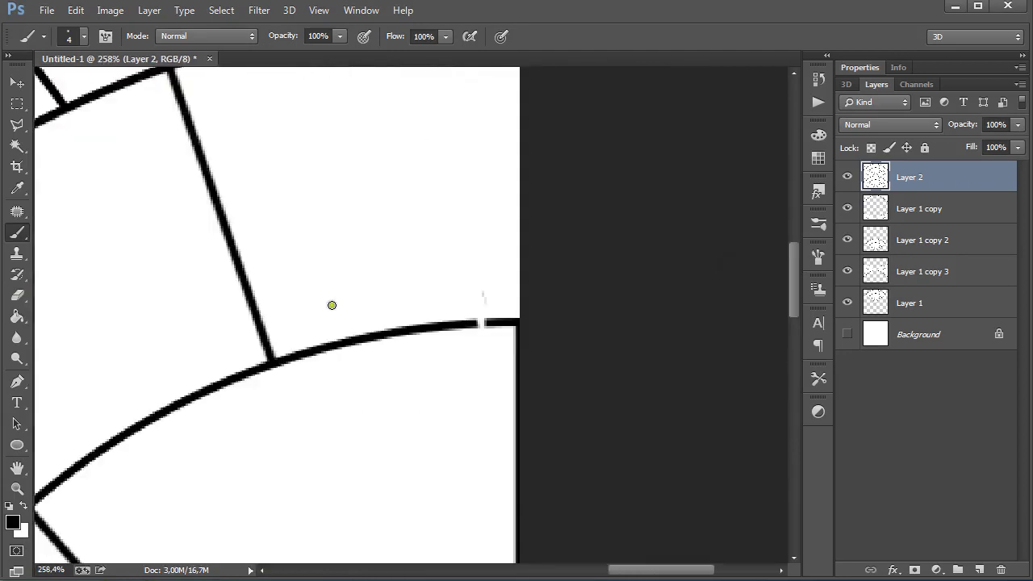
{"action": "mouse_move", "coordinate": [474, 324]}
{"action": "left_mouse_down"}
{"action": "mouse_move", "coordinate": [486, 323]}
{"action": "mouse_move", "coordinate": [393, 363]}
{"action": "mouse_move", "coordinate": [388, 487]}
{"action": "mouse_move", "coordinate": [452, 548]}
{"action": "mouse_move", "coordinate": [495, 533]}
{"action": "mouse_move", "coordinate": [452, 322]}
{"action": "mouse_move", "coordinate": [450, 84]}
{"action": "mouse_move", "coordinate": [473, 57]}
{"action": "mouse_move", "coordinate": [396, 11]}
{"action": "mouse_move", "coordinate": [653, 50]}
{"action": "mouse_move", "coordinate": [699, 373]}
{"action": "mouse_move", "coordinate": [763, 234]}
{"action": "mouse_move", "coordinate": [578, 348]}
{"action": "mouse_move", "coordinate": [362, 247]}
{"action": "mouse_move", "coordinate": [484, 176]}
{"action": "mouse_move", "coordinate": [366, 194]}
{"action": "mouse_move", "coordinate": [422, 353]}
{"action": "mouse_move", "coordinate": [369, 468]}
{"action": "mouse_move", "coordinate": [419, 573]}
{"action": "left_mouse_up"}
{"action": "left_click", "coordinate": [380, 340], "text": "alt"}
{"action": "left_click", "coordinate": [411, 346], "text": "alt"}
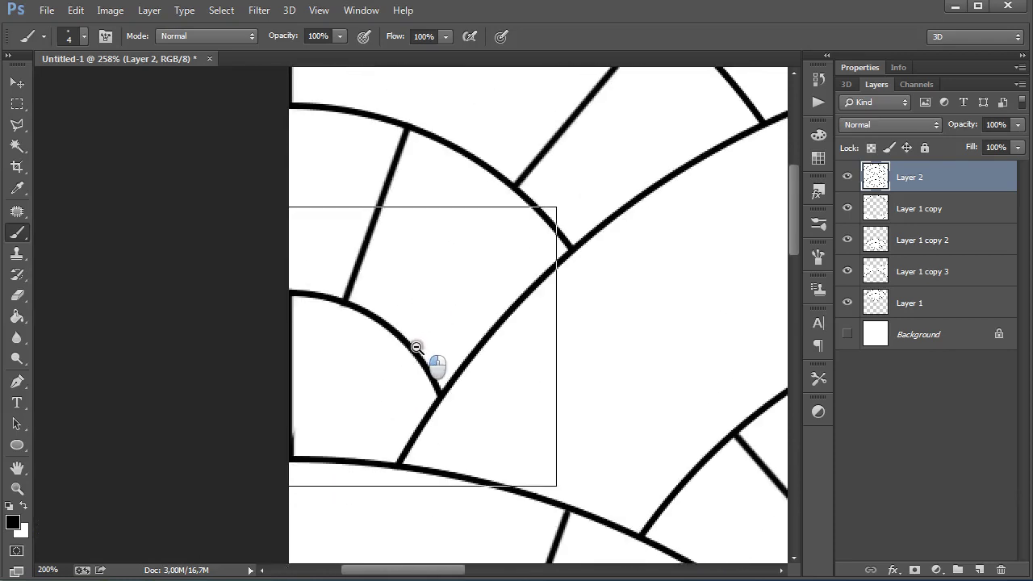
{"action": "left_click", "coordinate": [417, 347], "text": "alt"}
{"action": "mouse_move", "coordinate": [416, 347]}
{"action": "left_mouse_down"}
{"action": "mouse_move", "coordinate": [387, 246]}
{"action": "mouse_move", "coordinate": [432, 412]}
{"action": "mouse_move", "coordinate": [359, 378]}
{"action": "left_mouse_up"}
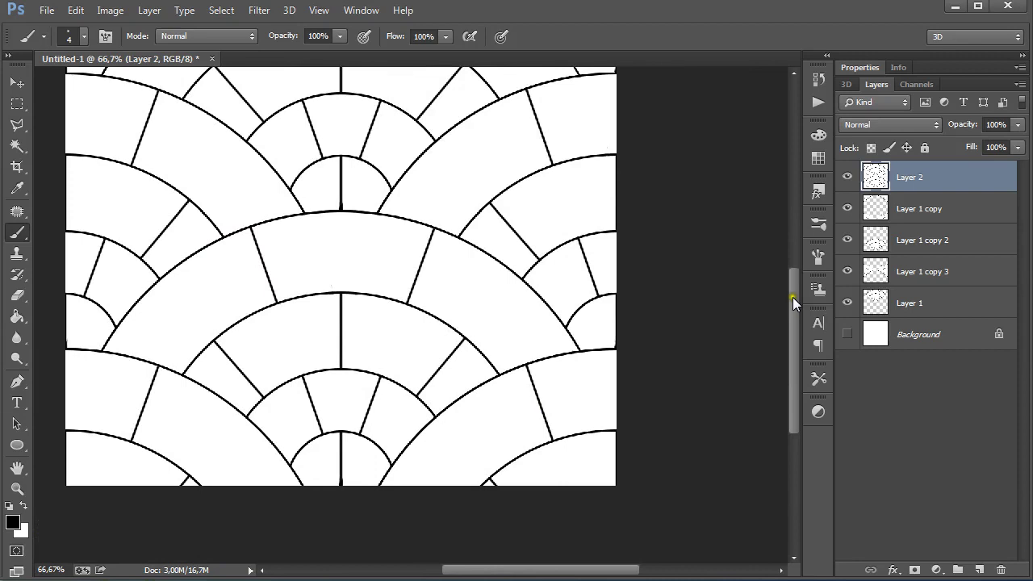
Offset Layer 2 by 512 px vertically with Wrap Around, then reapply the offset twice with Ctrl+F
{"action": "left_click", "coordinate": [258, 10]}
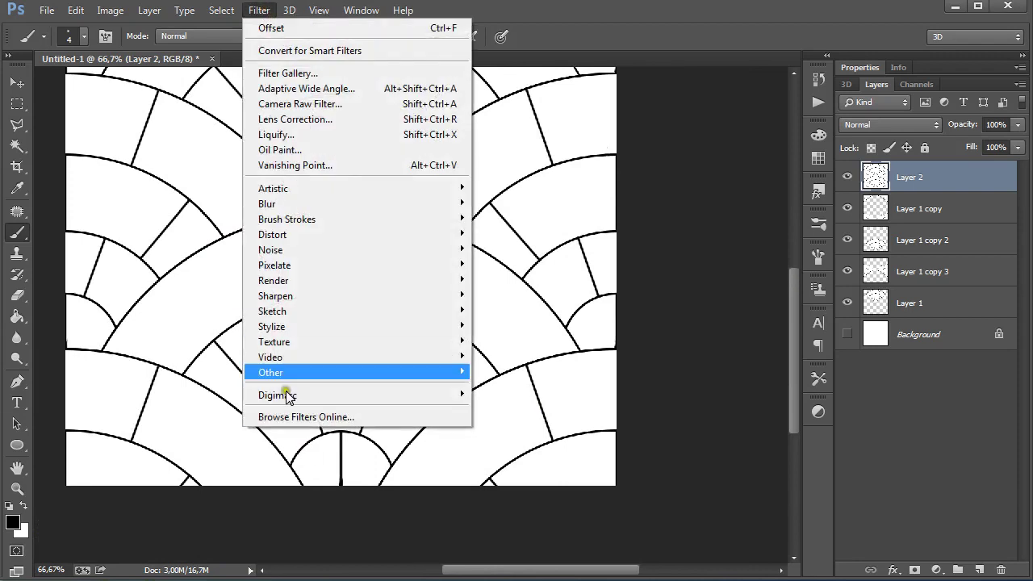
{"action": "mouse_move", "coordinate": [271, 372]}
{"action": "left_click", "coordinate": [197, 435]}
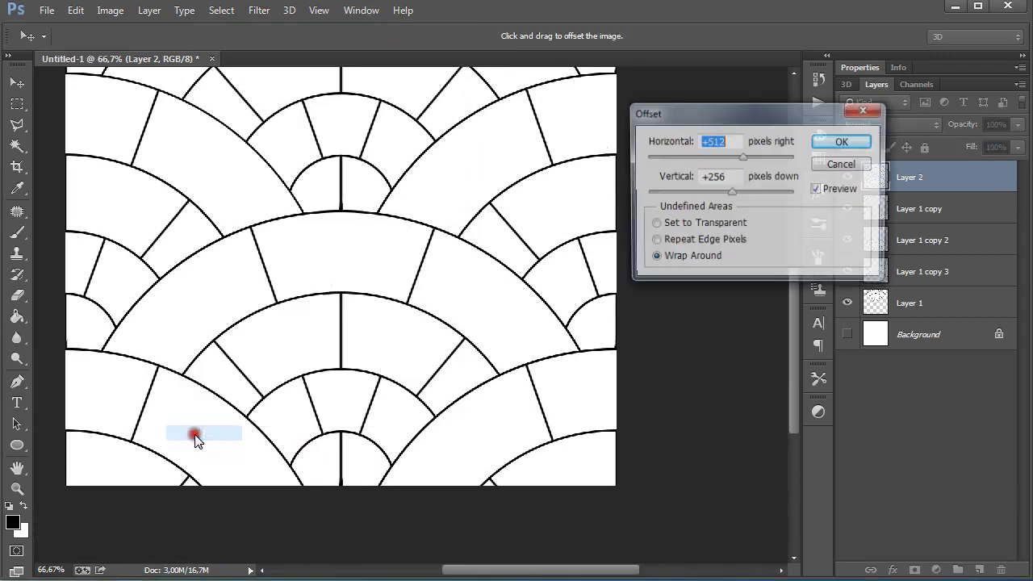
{"action": "left_click", "coordinate": [684, 177]}
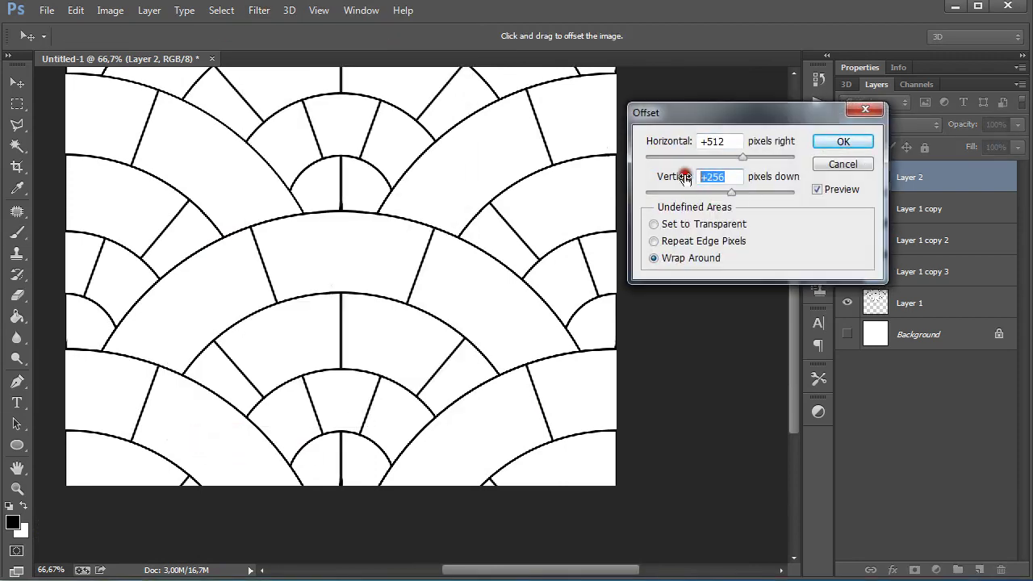
{"action": "type", "text": "512"}
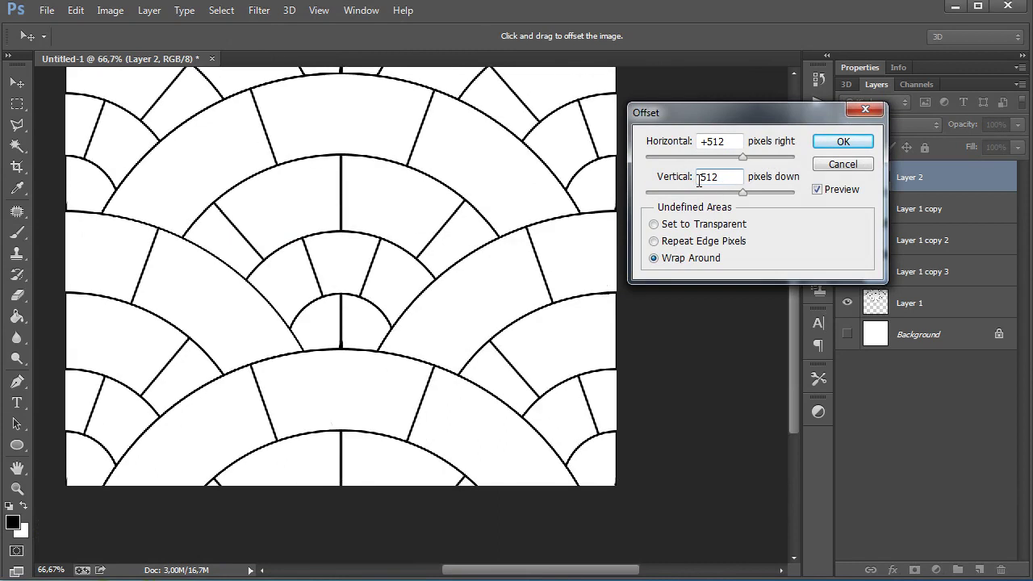
{"action": "left_click", "coordinate": [843, 142]}
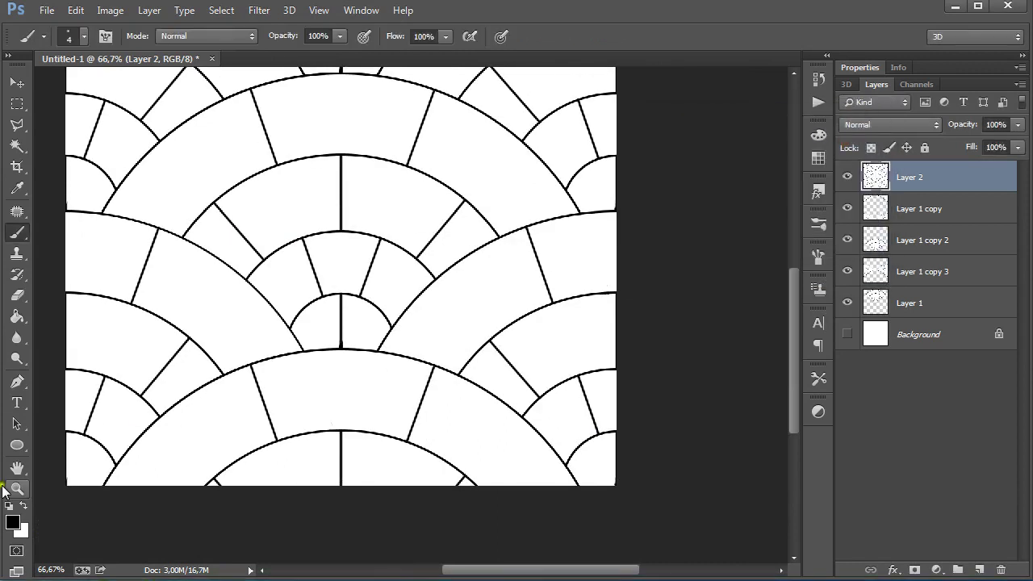
{"action": "left_click", "coordinate": [14, 476]}
{"action": "double_click", "coordinate": [14, 476]}
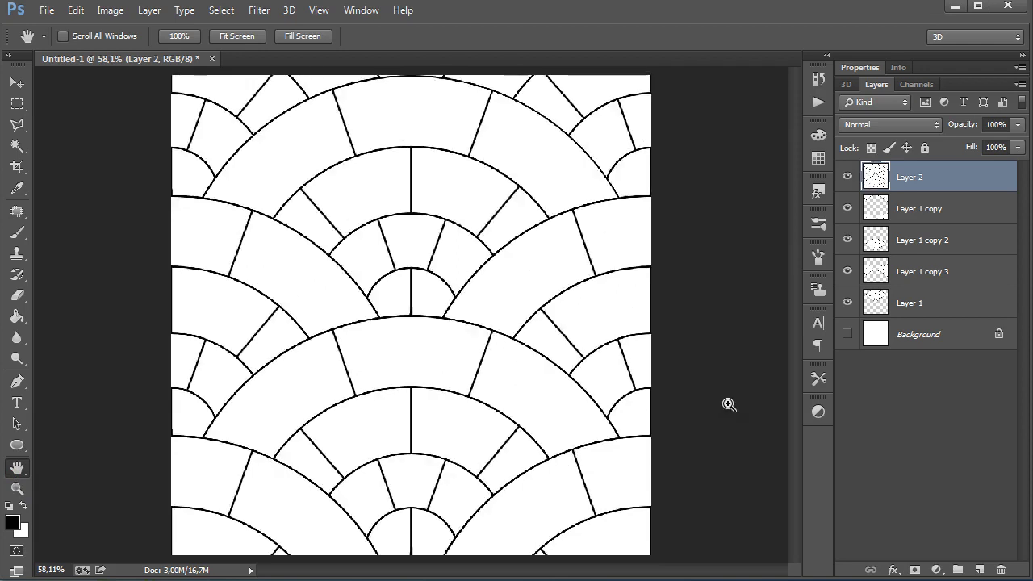
{"action": "key", "text": "ctrl+f"}
{"action": "key", "text": "ctrl+f"}
{"action": "key", "text": "ctrl+f"}
{"action": "key", "text": "ctrl+f"}
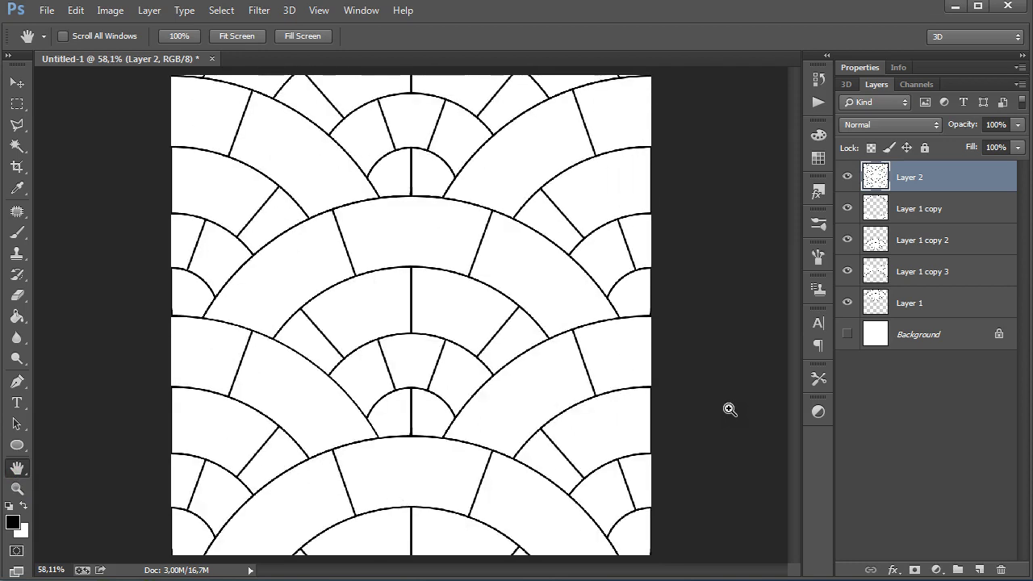
{"action": "key", "text": "ctrl+f"}
{"action": "key", "text": "ctrl+f"}
{"action": "key", "text": "ctrl+f"}
{"action": "key", "text": "ctrl+f"}
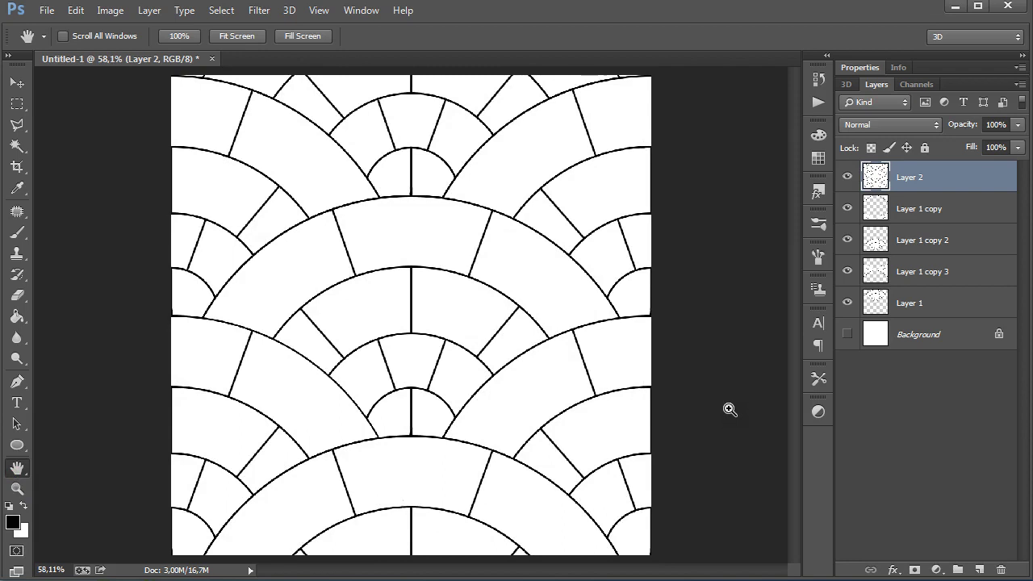